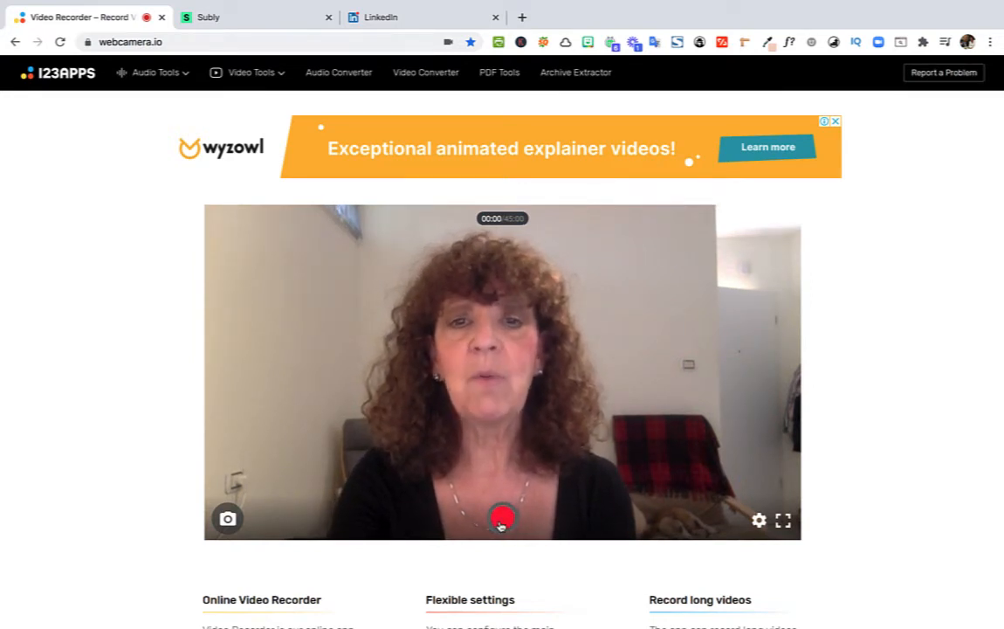
Step: Record and preview a webcam video about 32 seconds long, and save it as an MP4 file
left_click(502, 521)
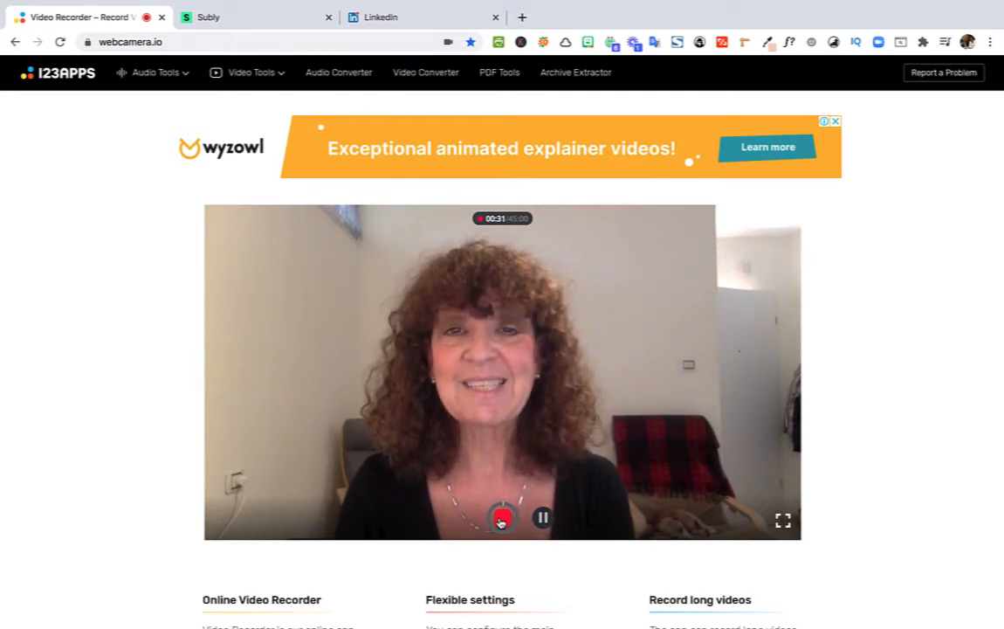
left_click(501, 519)
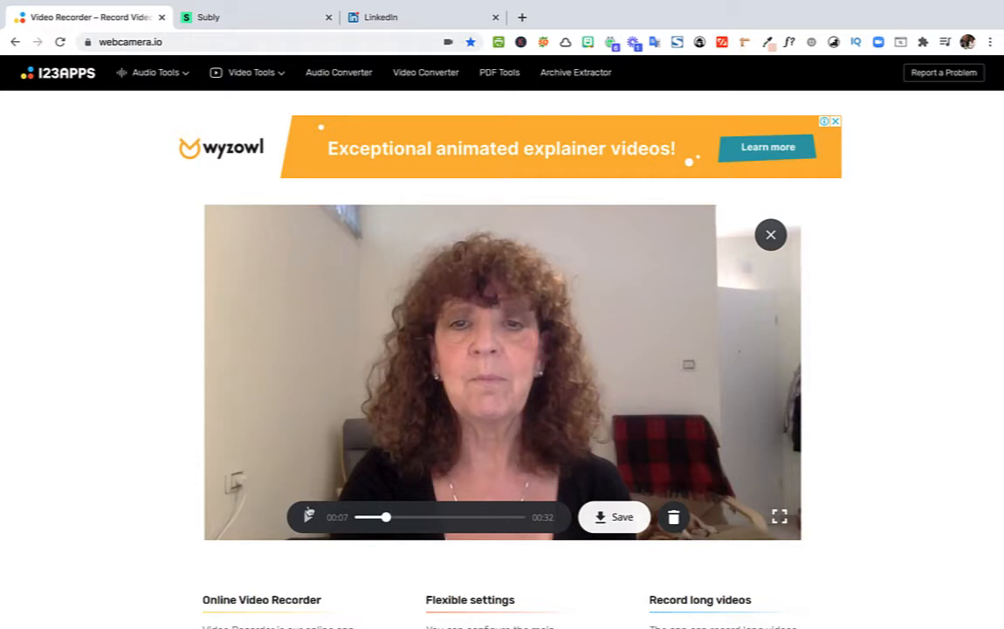
left_click(308, 516)
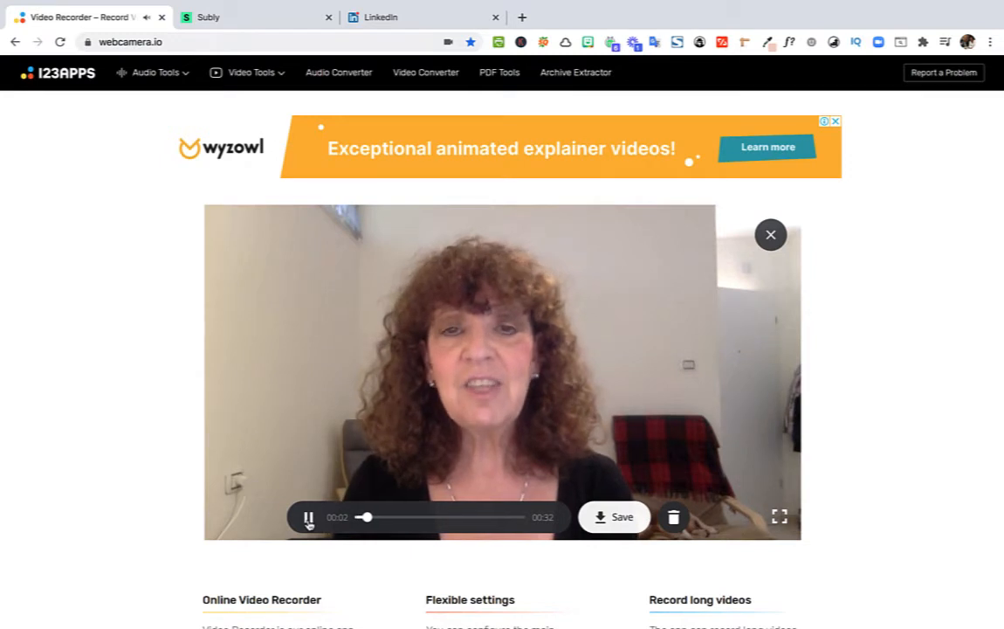
left_click(309, 517)
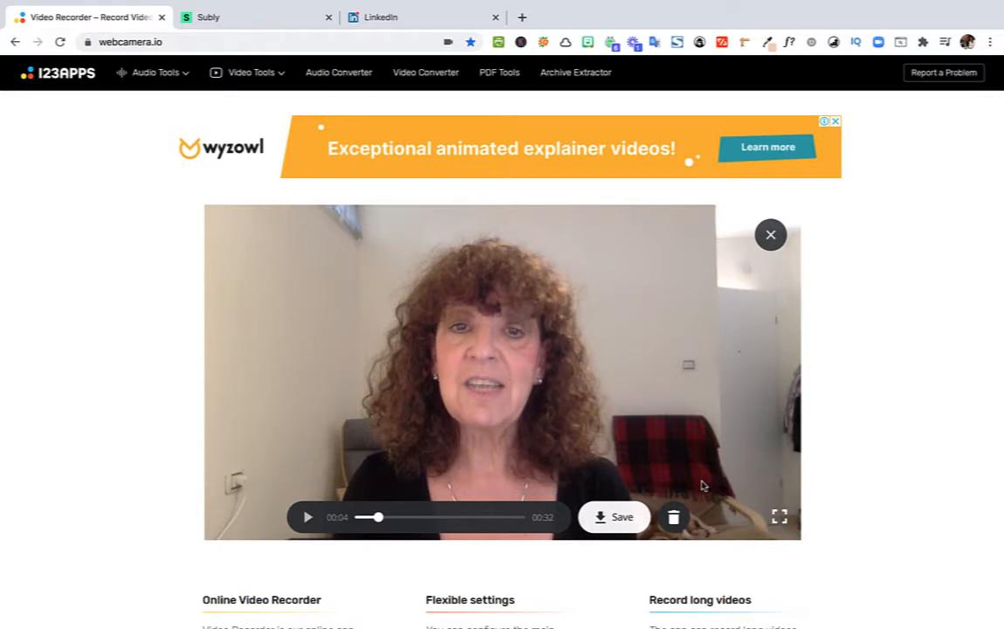
left_click(620, 522)
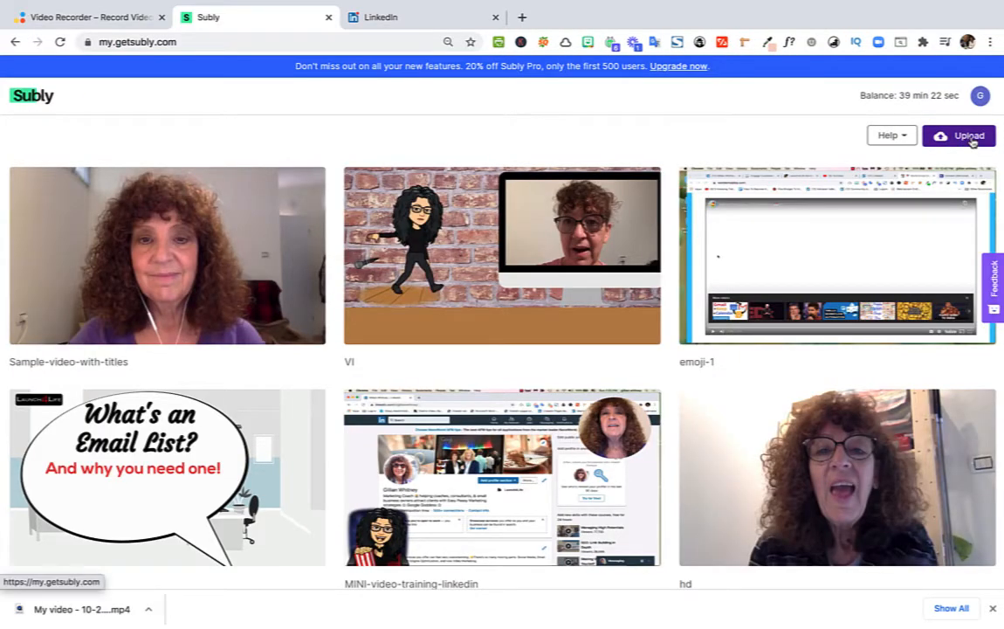
Step: Switch to Subly and upload the recorded MP4 for subtitling with the title "My LinkedIn Video"
left_click(970, 138)
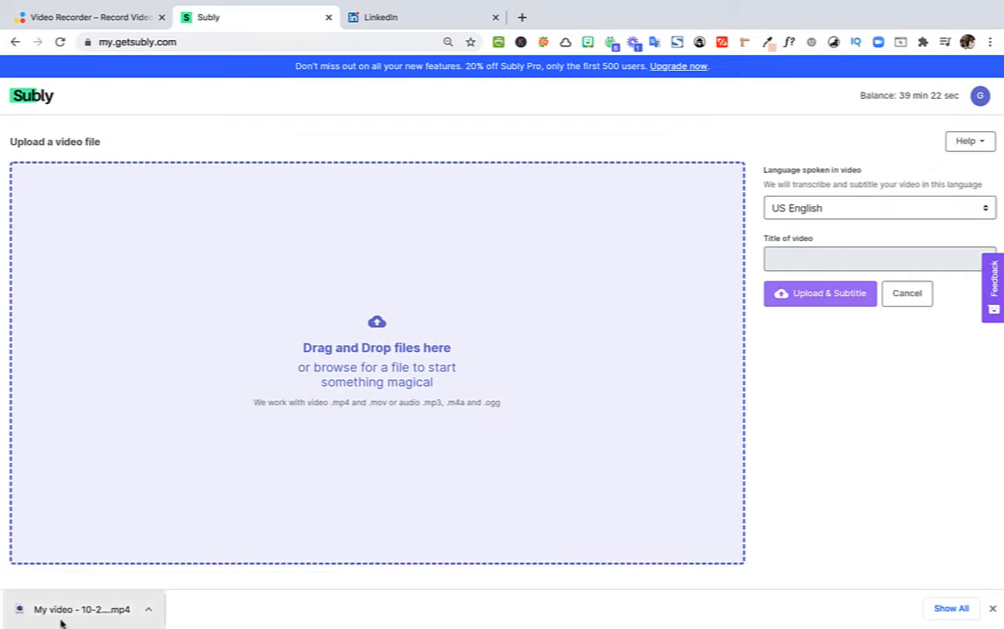
left_click_drag(63, 618, 375, 358)
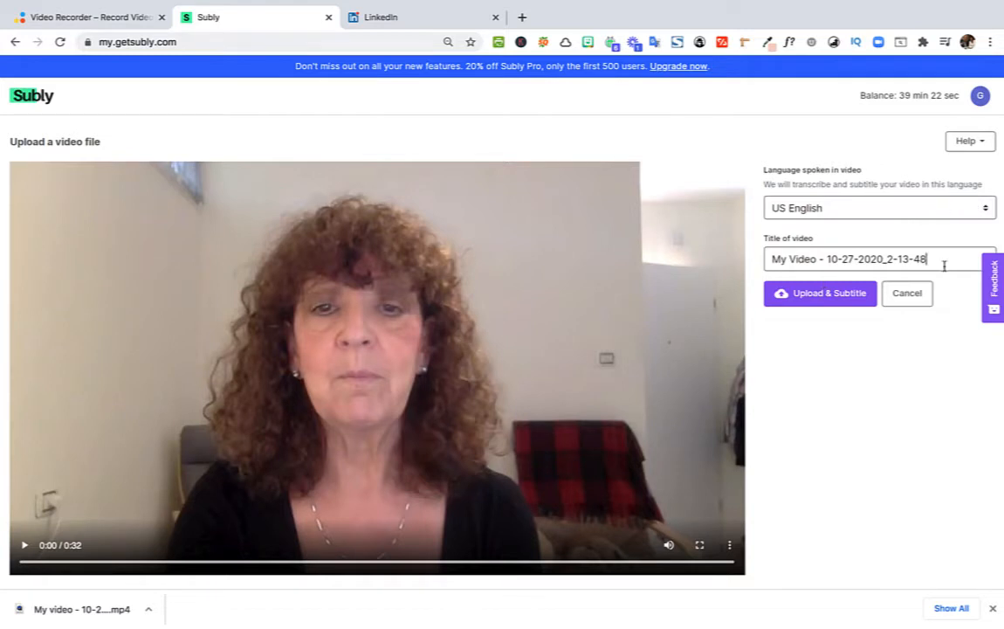
left_click_drag(941, 262, 759, 256)
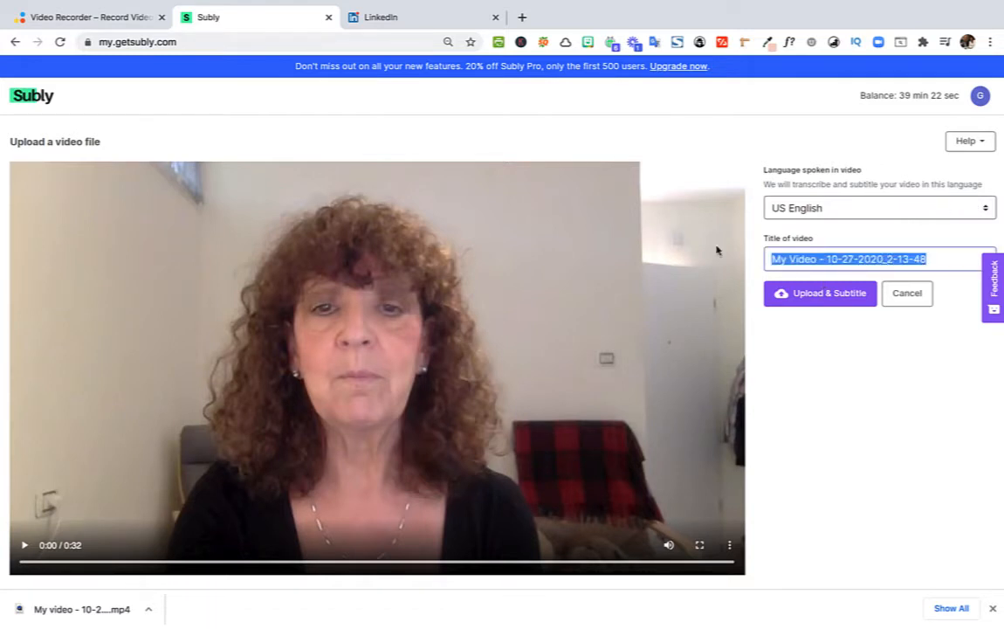
type("My")
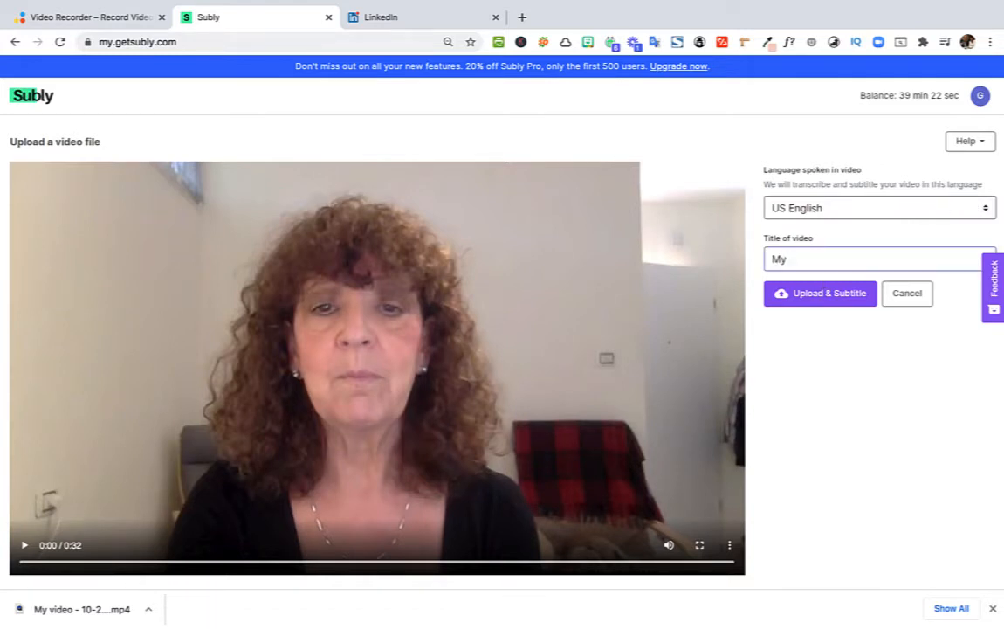
type(" LinkedIn Video")
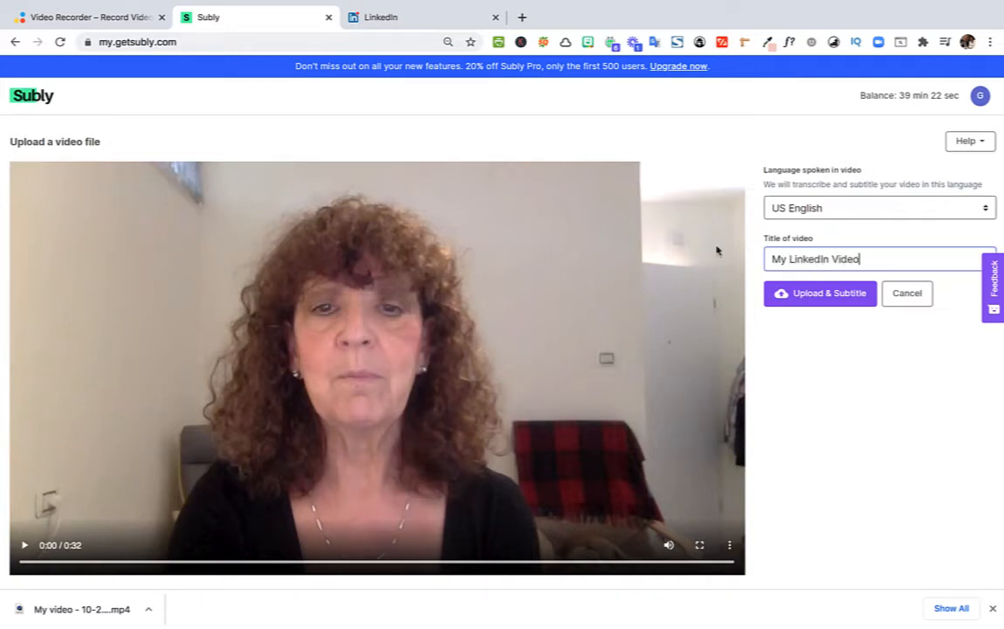
left_click(822, 293)
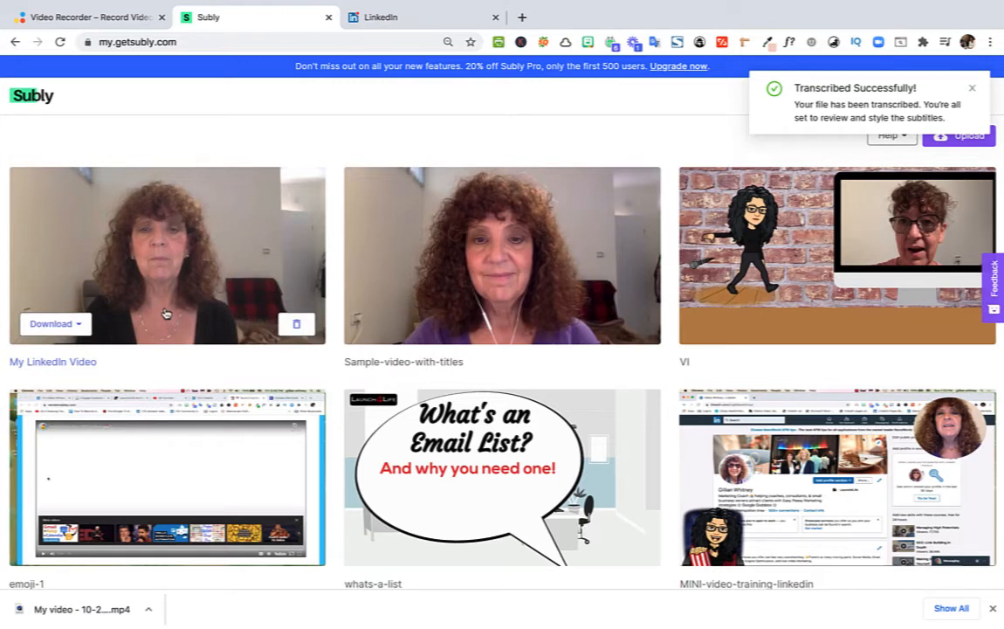
Step: Open the "My LinkedIn Video" project and play its first few seconds to check the generated subtitles
left_click(168, 265)
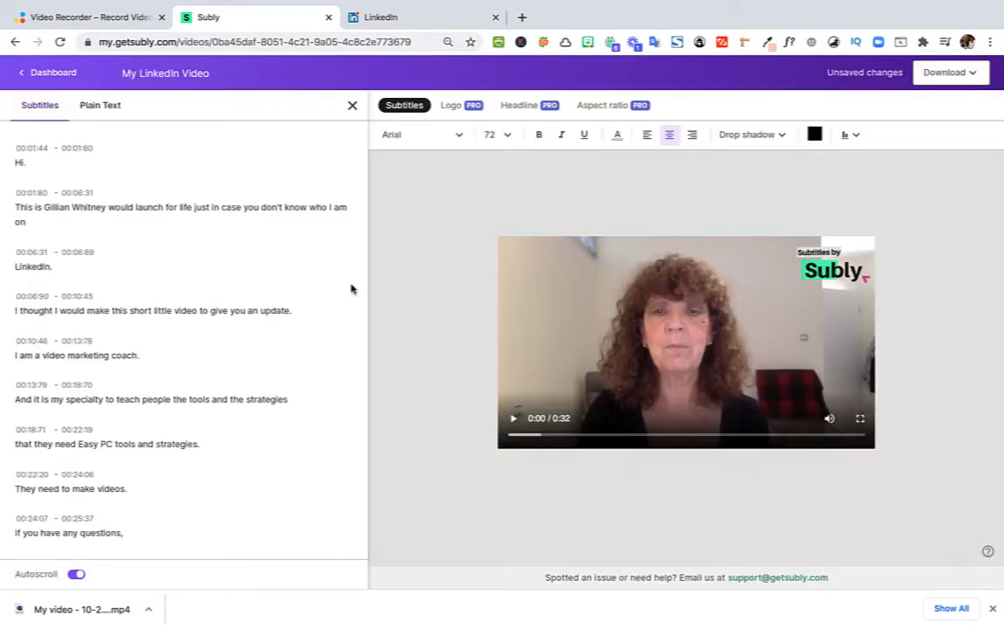
left_click(513, 418)
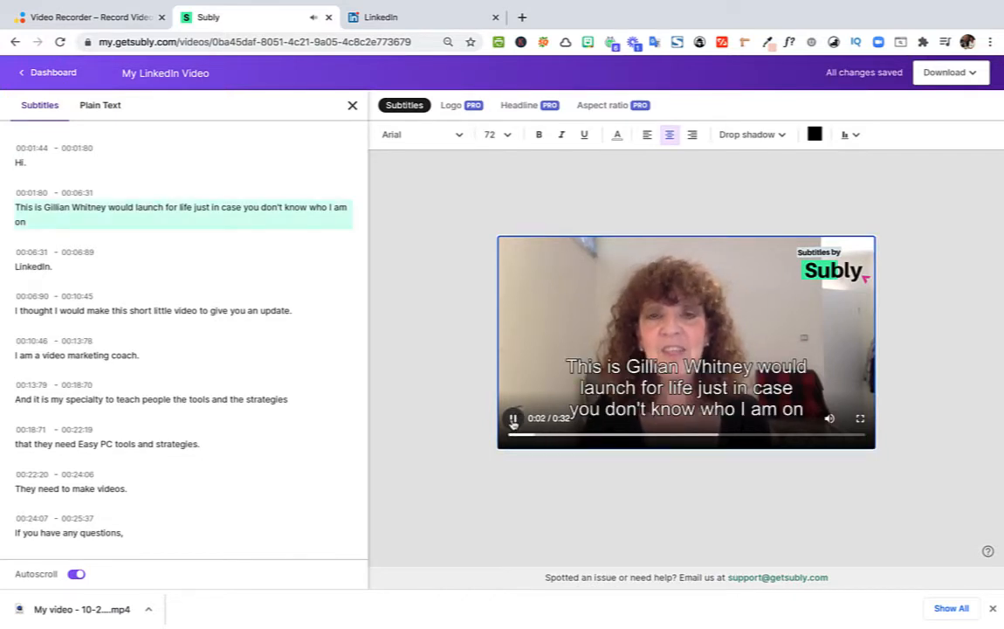
left_click(513, 419)
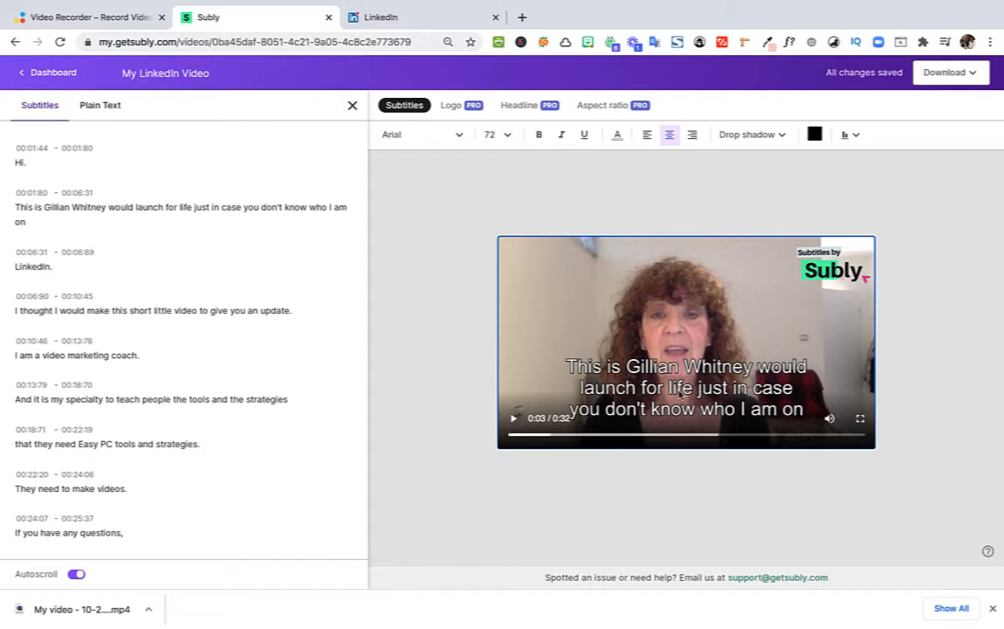
Step: In the second subtitle, replace "launch for life" with "Launch4Life"
left_click(159, 209)
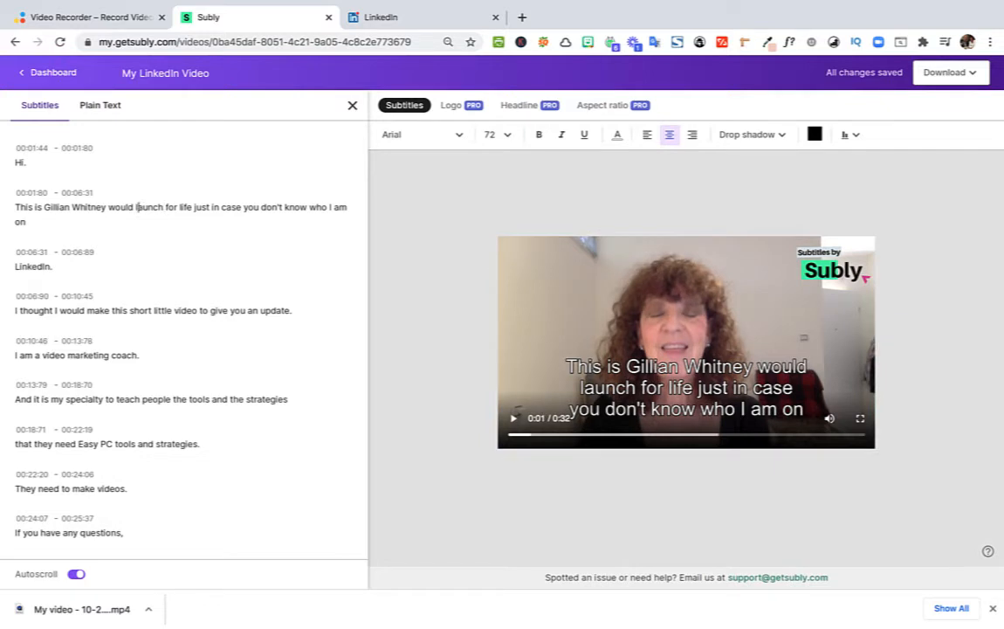
key("BackSpace")
type("L")
key("Right")
key("Right")
key("Right")
key("Right")
key("Right")
key("Right")
key("Right")
key("Right")
key("Right")
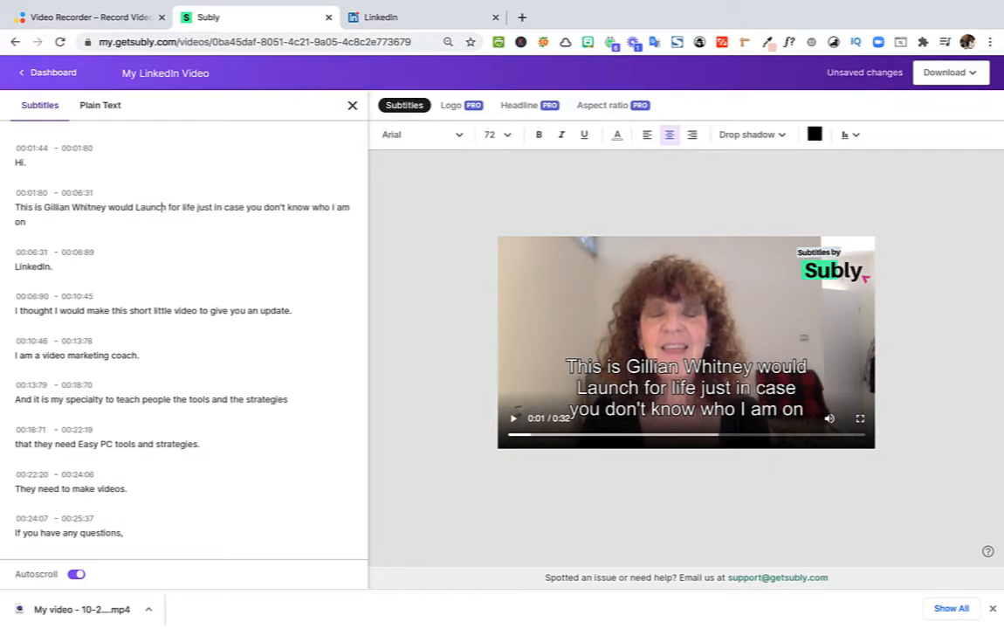
key("BackSpace")
key("BackSpace")
key("BackSpace")
key("BackSpace")
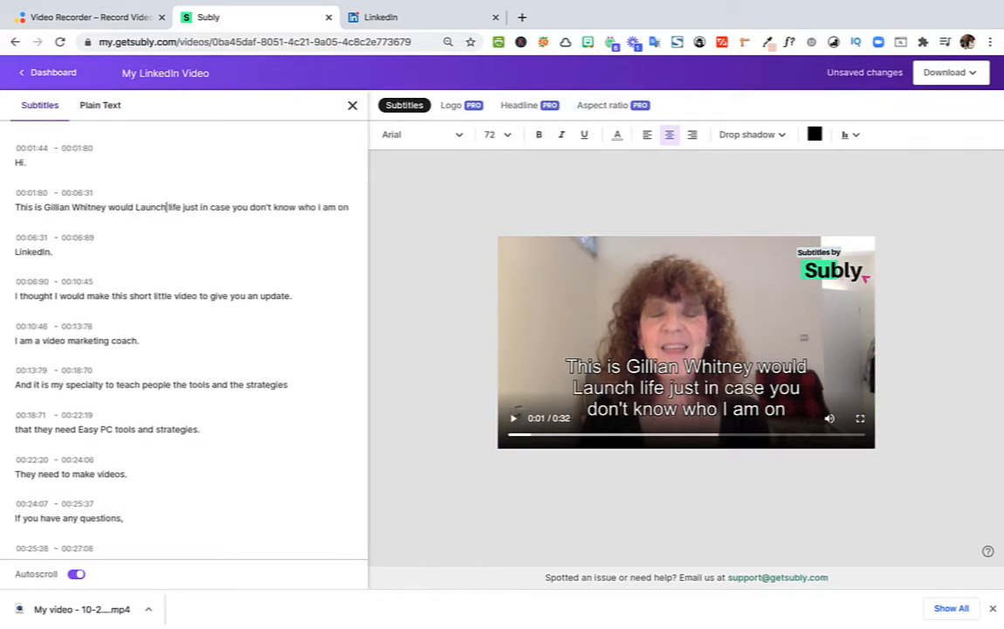
type("4L")
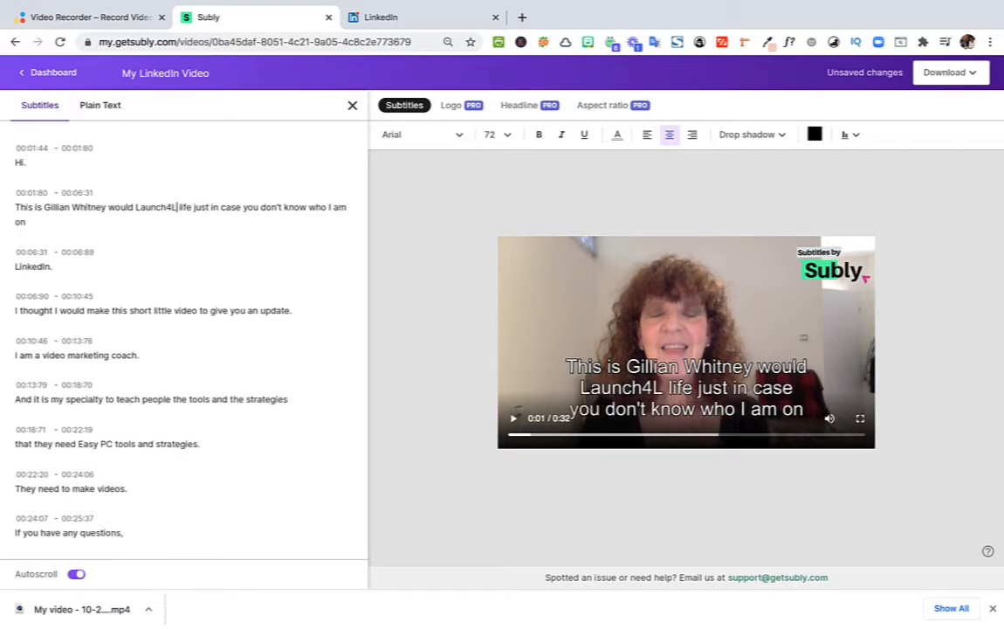
key("BackSpace")
key("Delete")
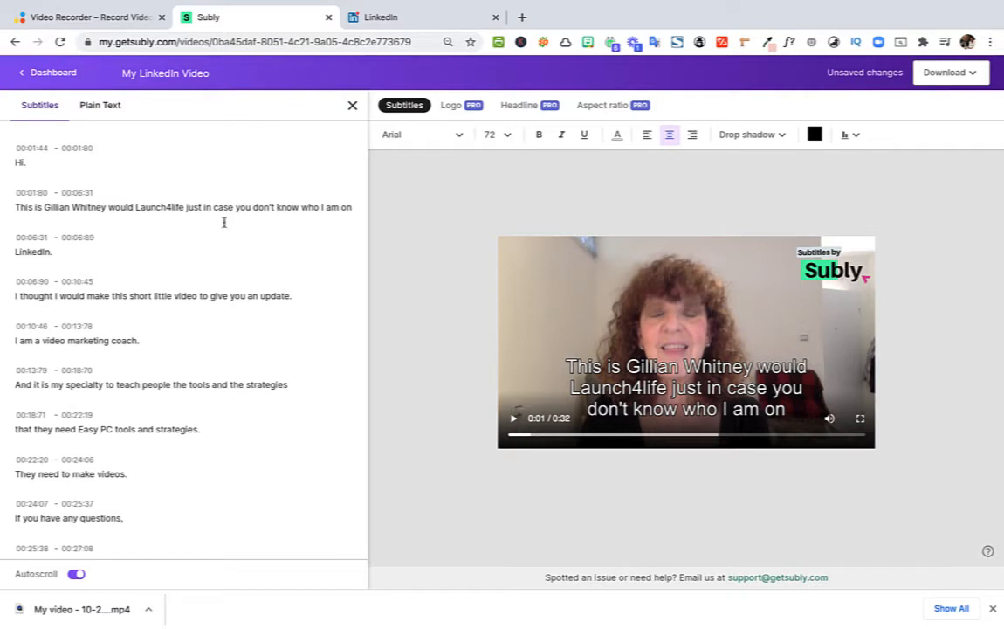
left_click(172, 207)
key("BackSpace")
type("L")
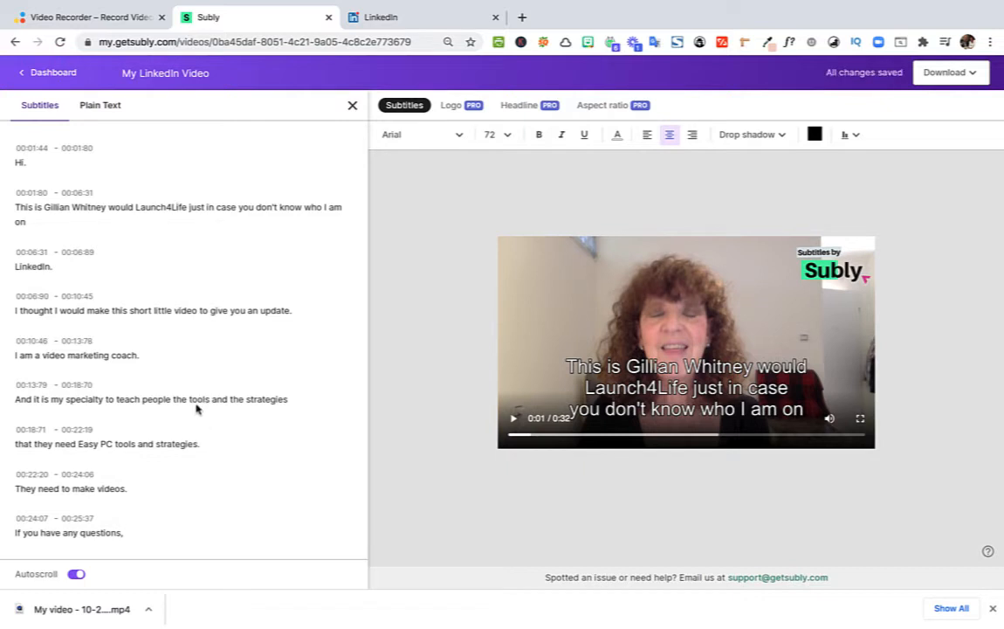
Step: Review the remaining subtitles through to the end of the transcript for transcription errors
scroll(192, 421, "down", 1)
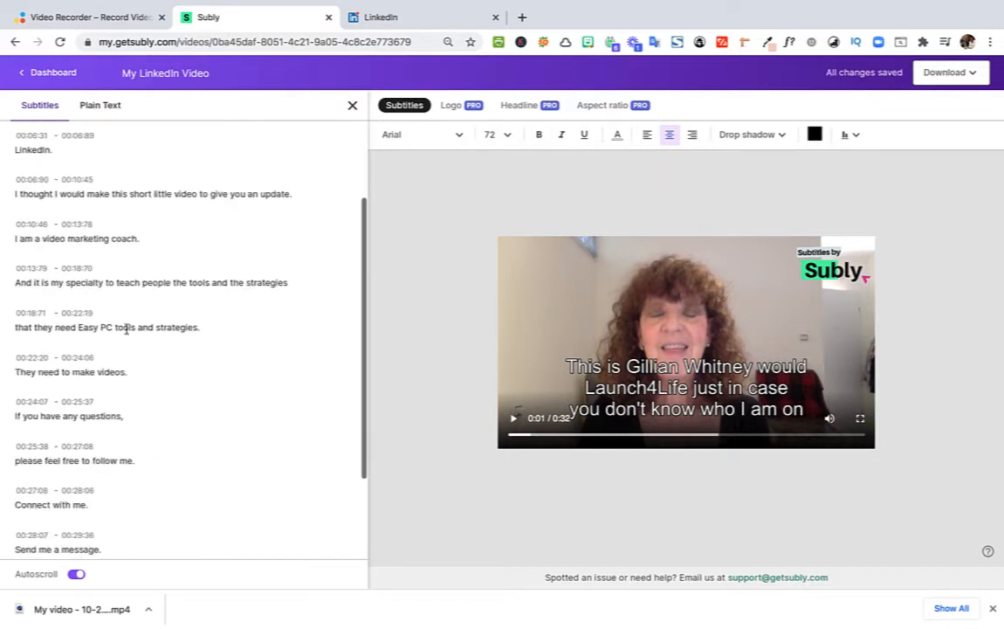
left_click(126, 326)
left_click(103, 384)
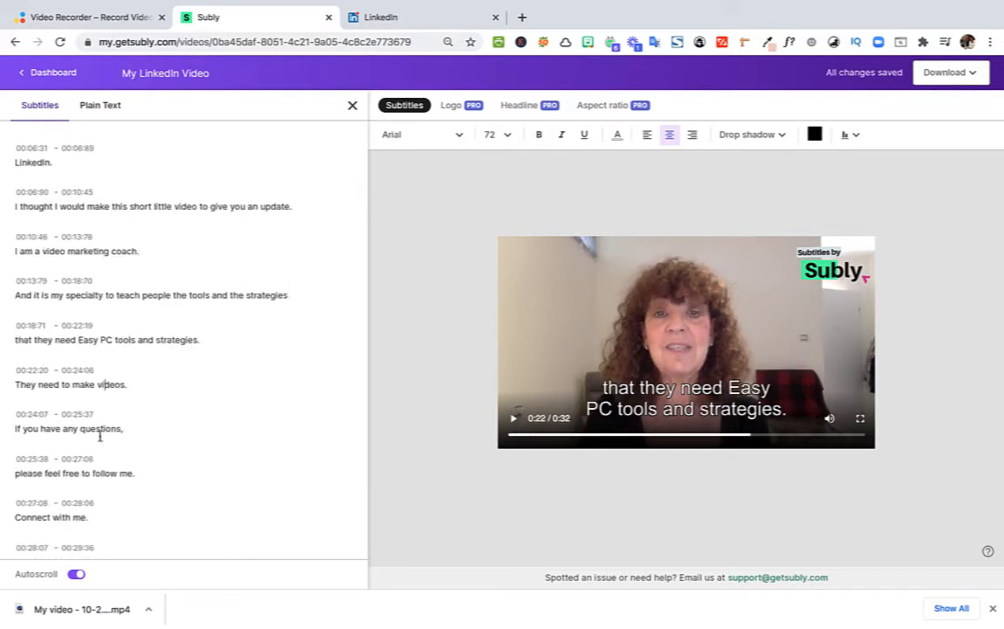
left_click(85, 471)
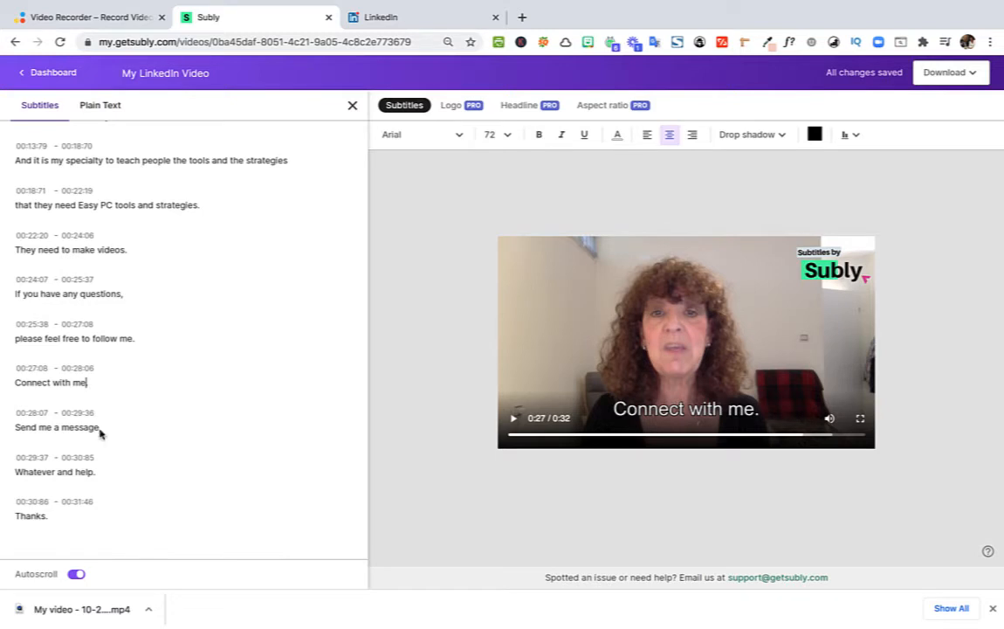
scroll(94, 405, "up", 3)
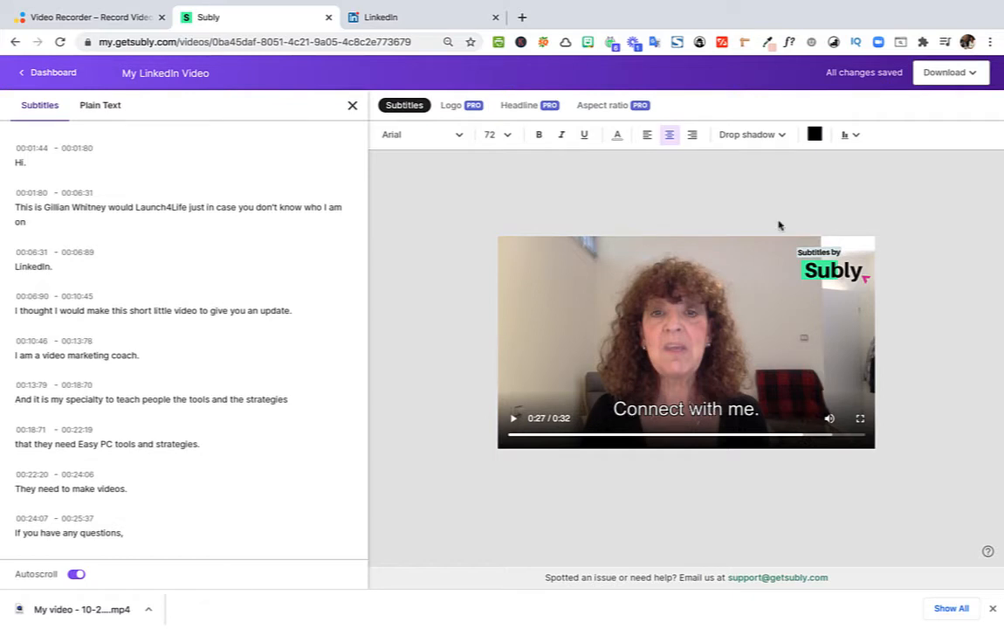
Step: Change the subtitle style from Drop shadow to Background and set the background colour to the preset pink
left_click(783, 138)
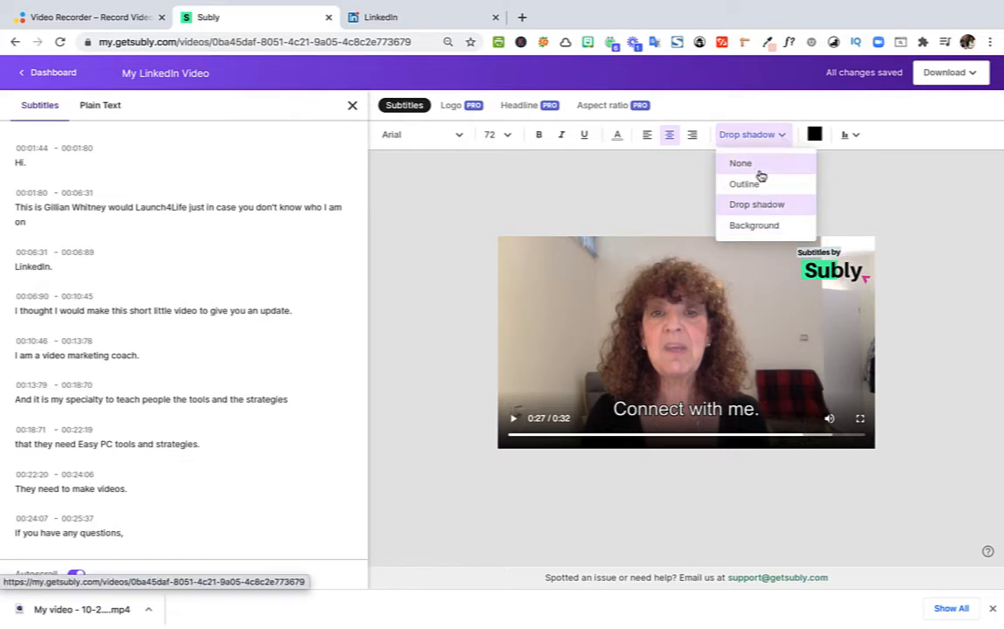
left_click(749, 225)
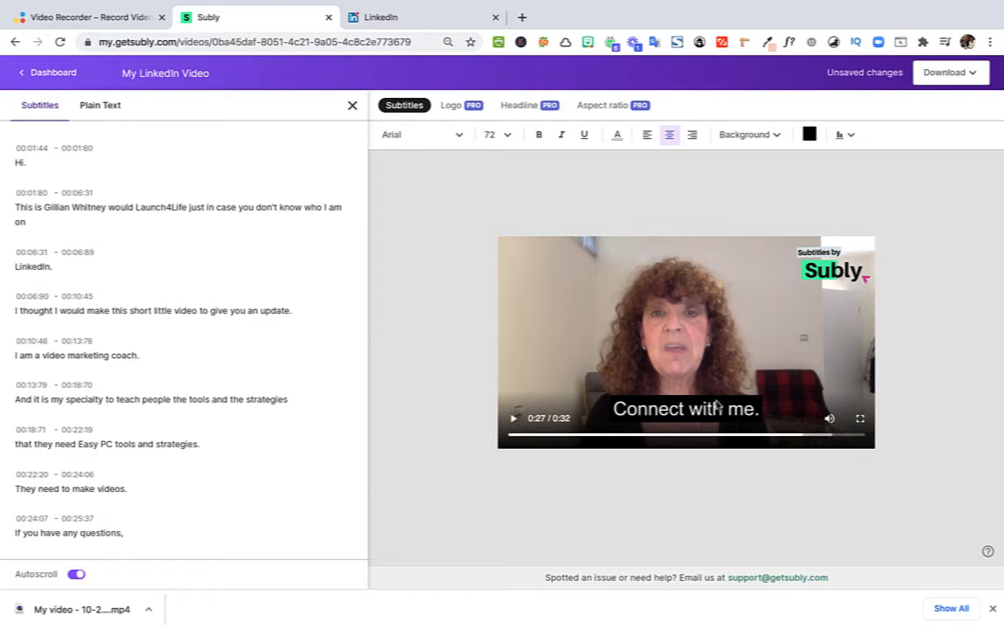
left_click(811, 138)
left_click(740, 182)
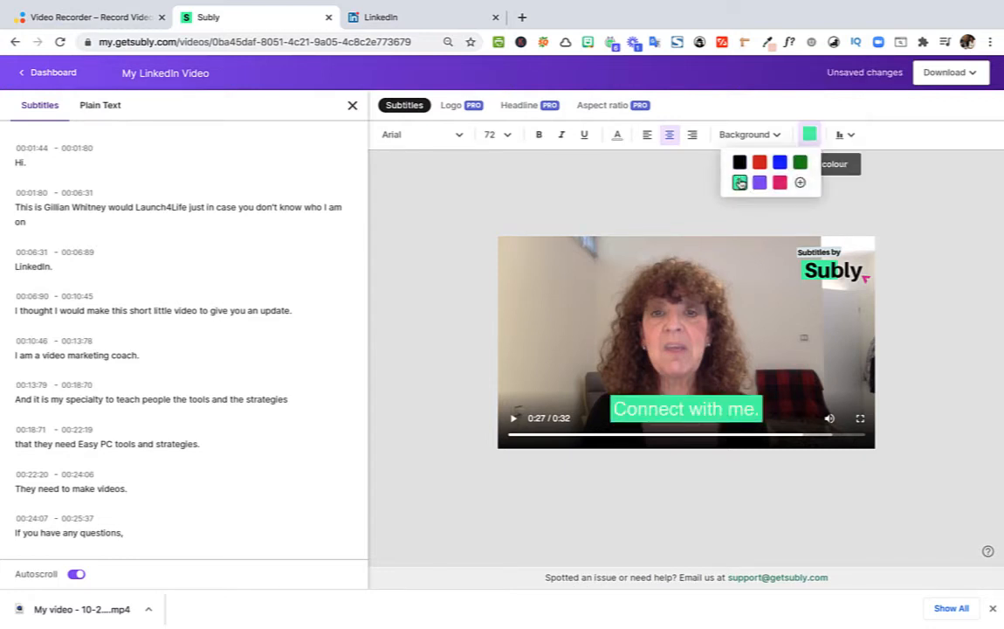
left_click(780, 182)
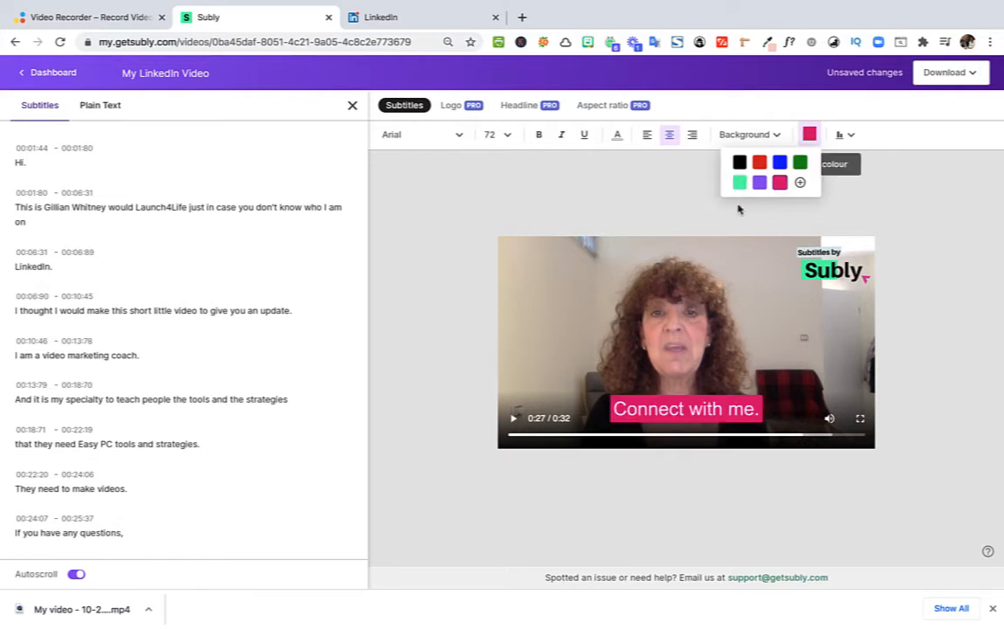
left_click(800, 182)
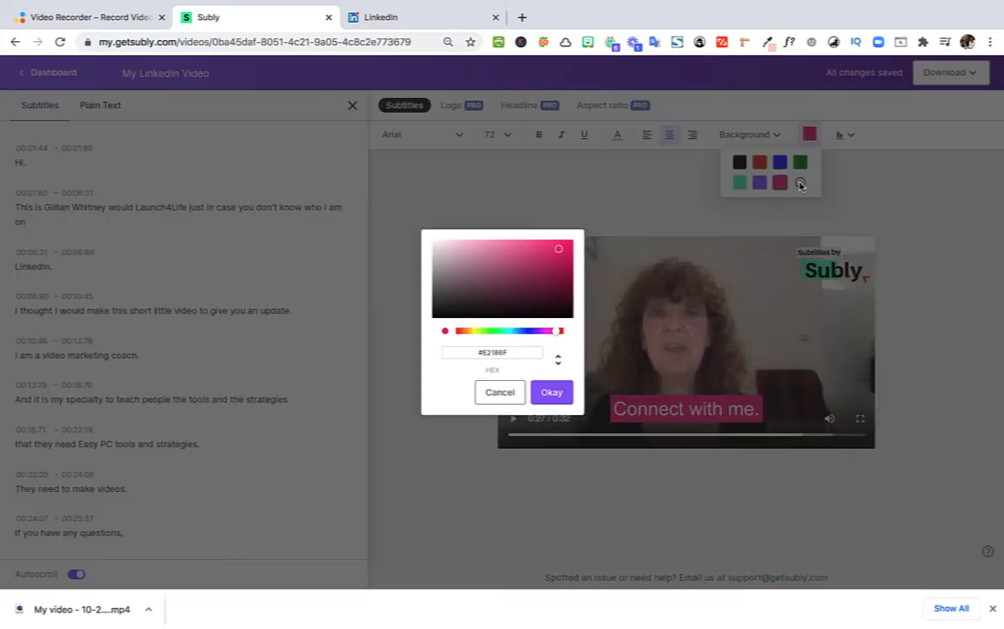
left_click(502, 394)
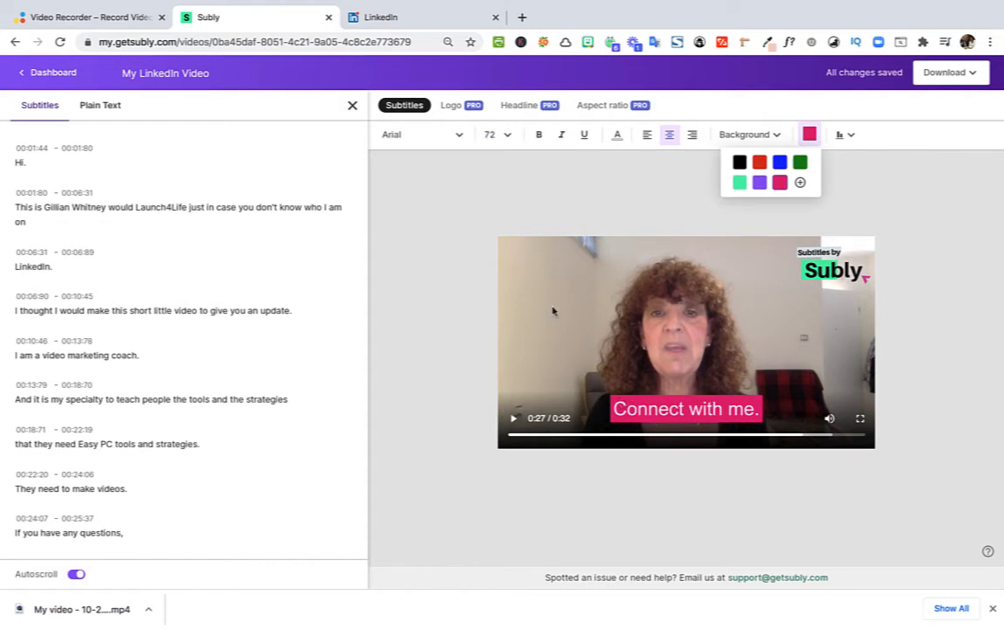
Step: Set the subtitle font size to 48 and check it on the longer subtitle around 0:04
left_click(509, 137)
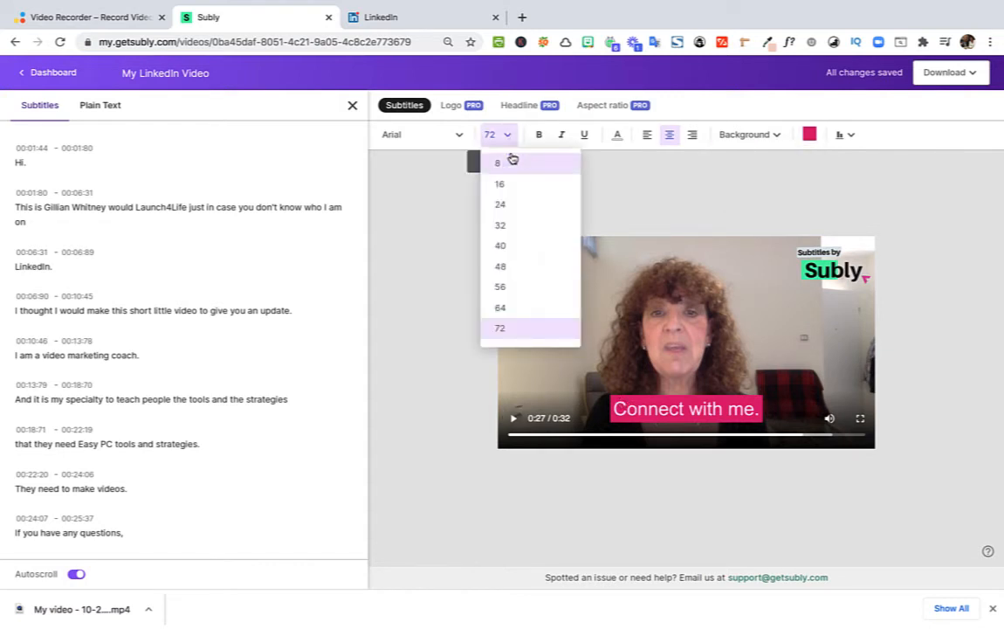
left_click(517, 267)
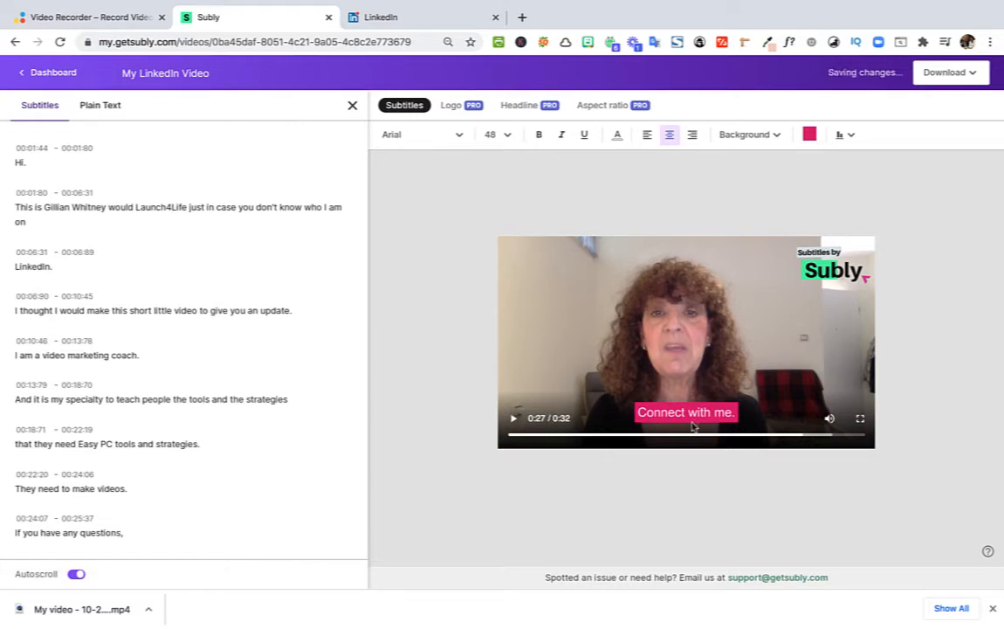
left_click_drag(516, 439, 564, 436)
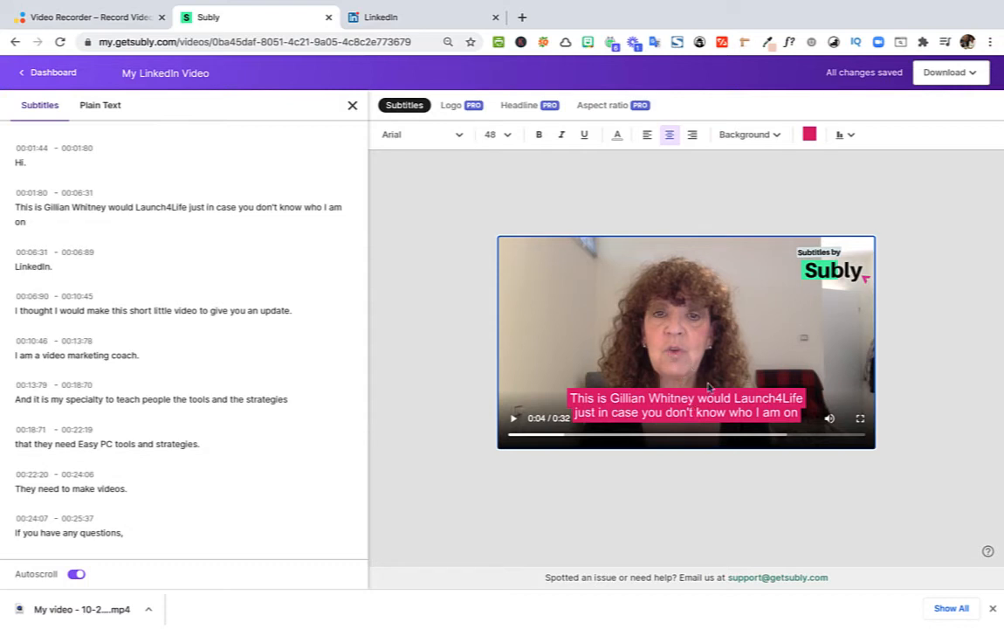
Step: Set the custom bottom margin of the subtitles to 60 px
left_click(851, 138)
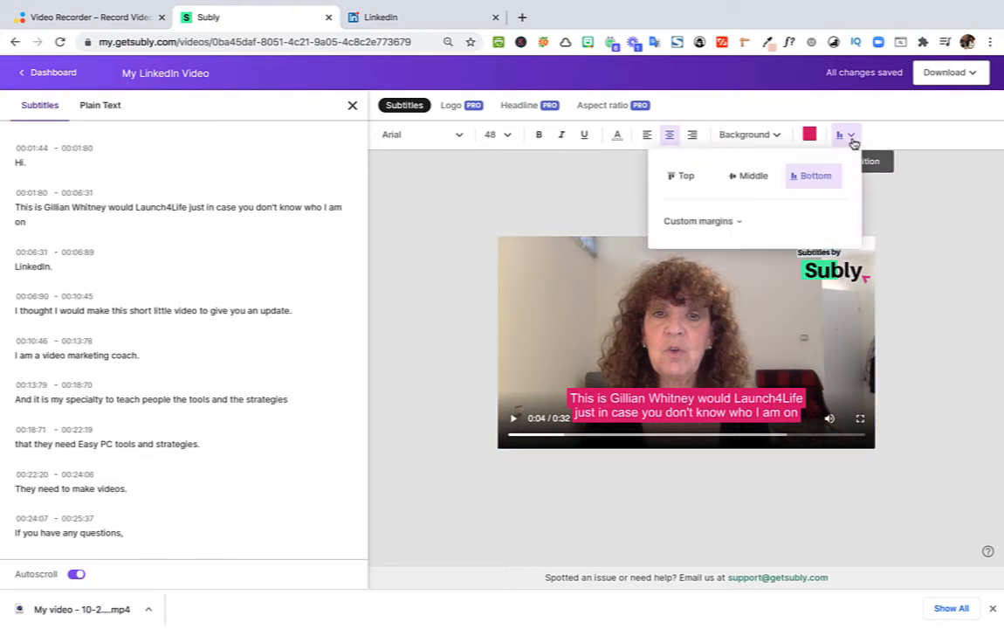
left_click(702, 222)
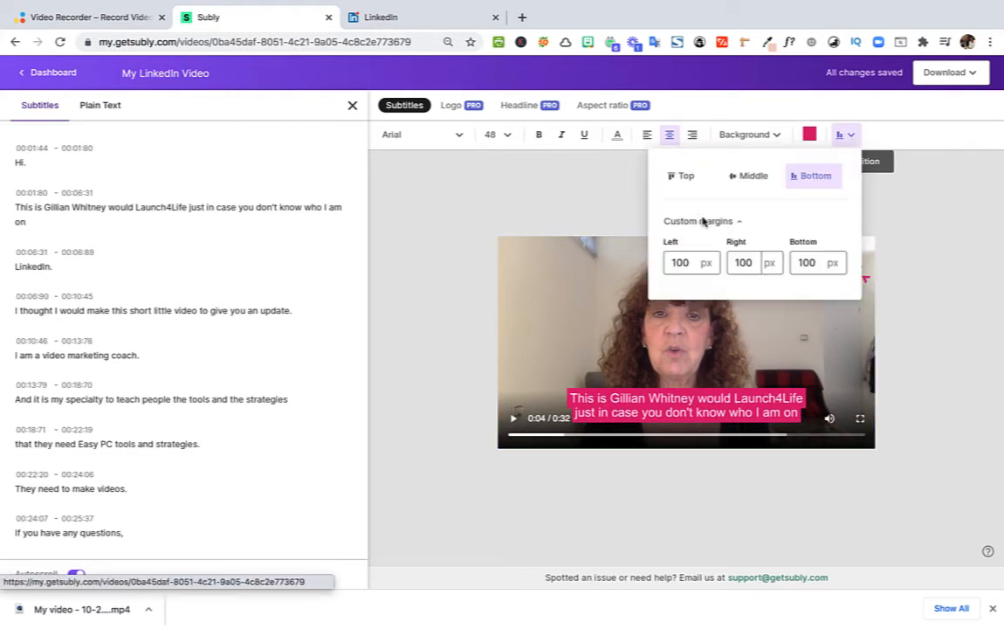
left_click(809, 262)
left_click_drag(810, 262, 797, 262)
type("6")
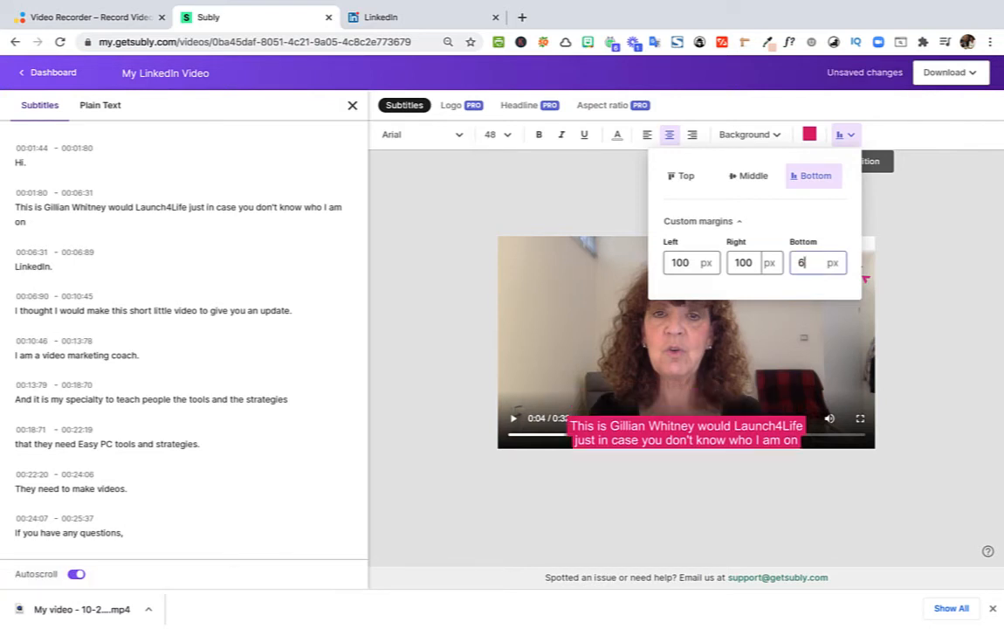
type(":90")
left_click(932, 352)
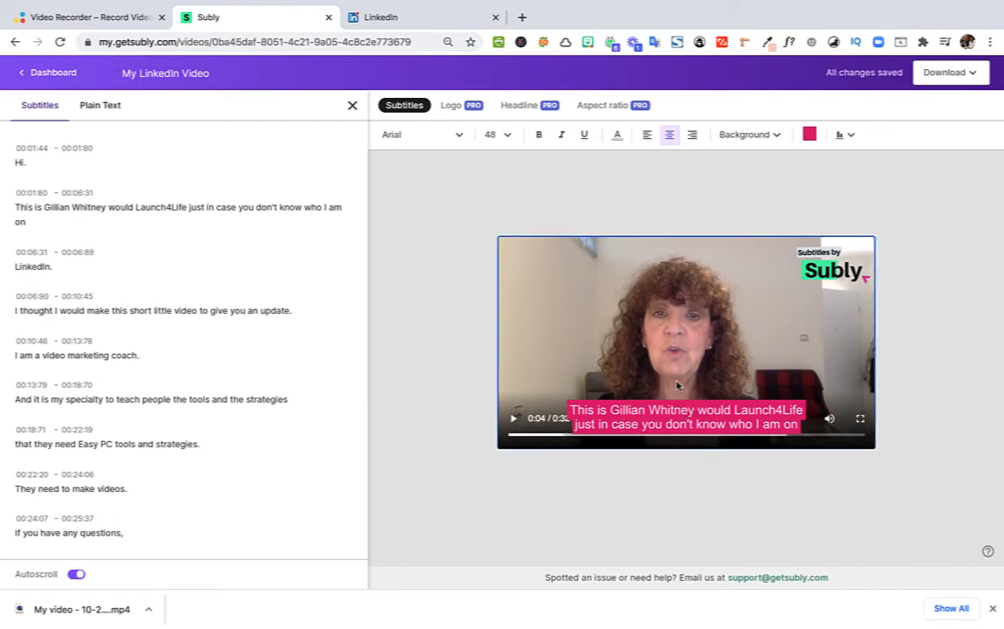
Step: Set the subtitles' bottom margin to 65 px and play a few seconds of the video to check their placement
left_click(852, 134)
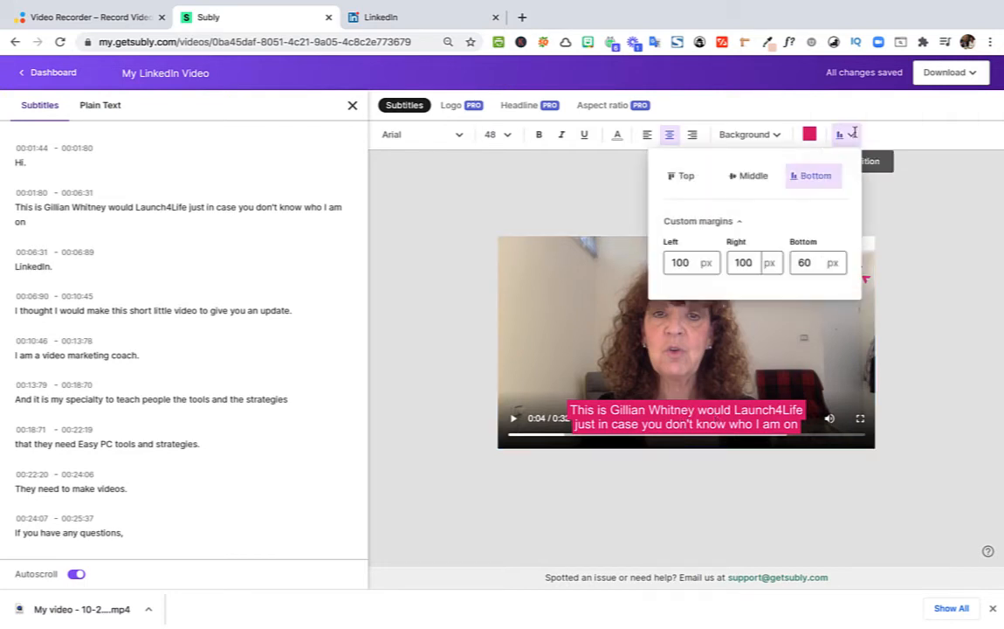
left_click(814, 261)
key("BackSpace")
type("5")
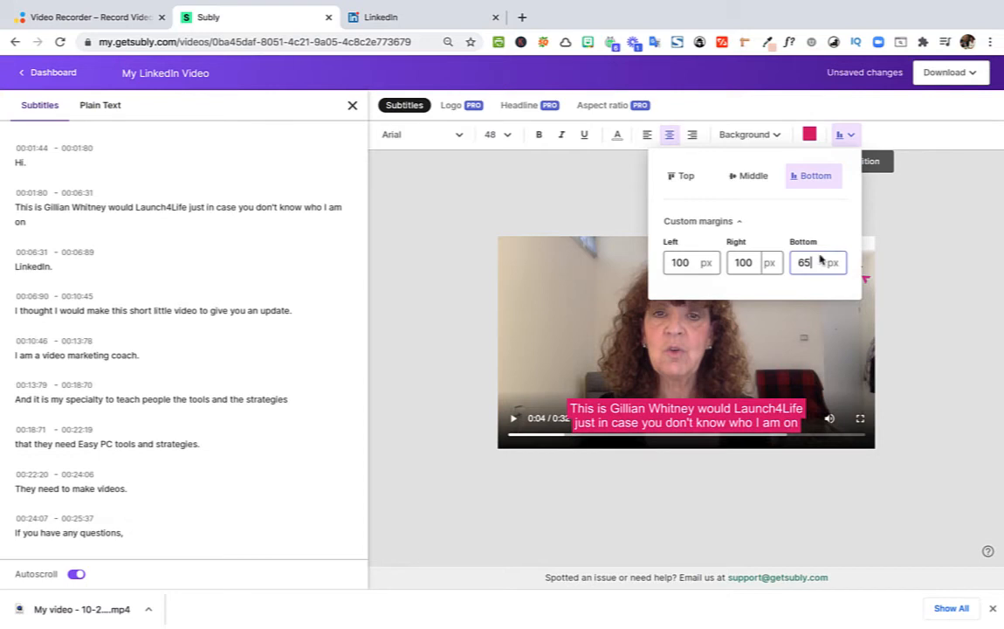
left_click(921, 336)
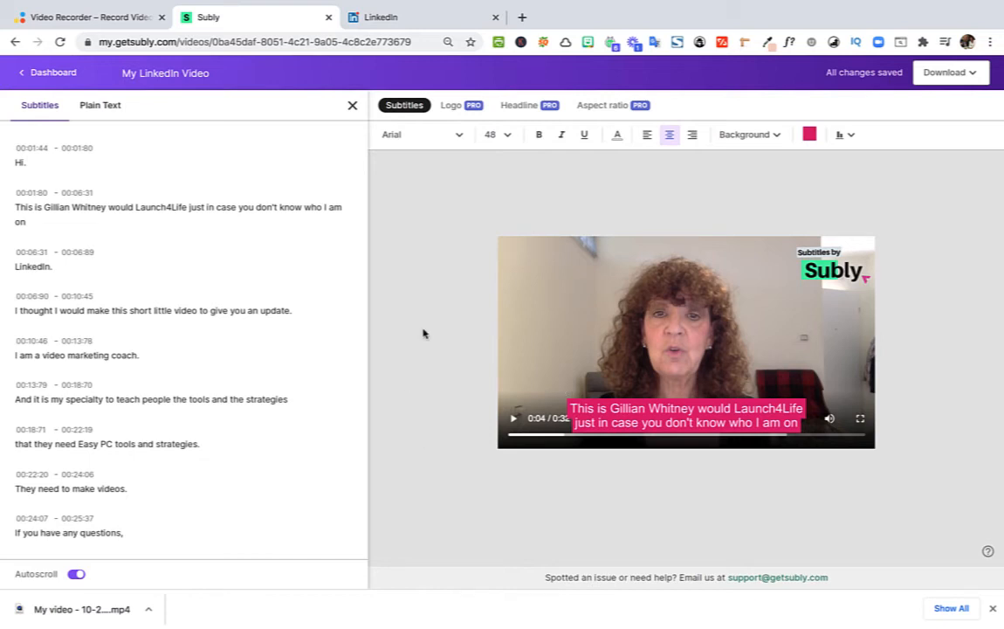
left_click(515, 419)
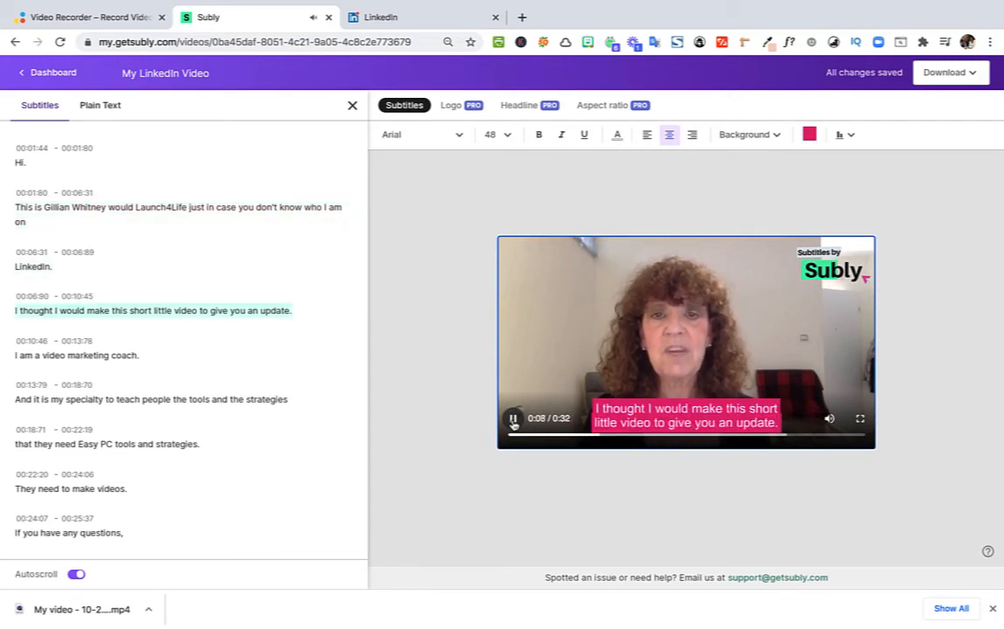
left_click(514, 419)
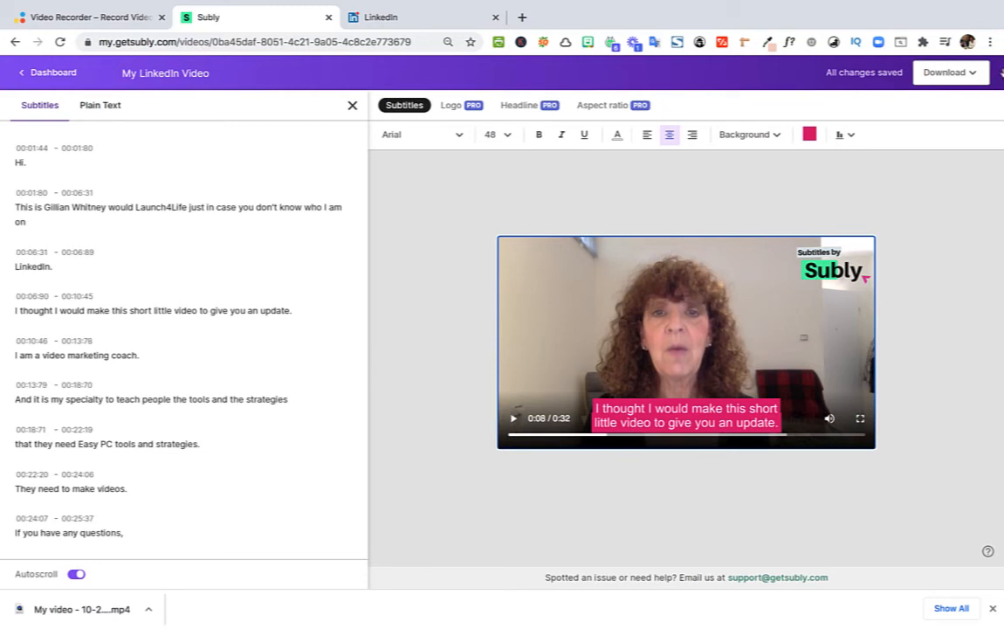
Step: Download the subtitled video in 16:9 Landscape without SRT or TXT files and check for the saved file on the desktop
left_click(957, 74)
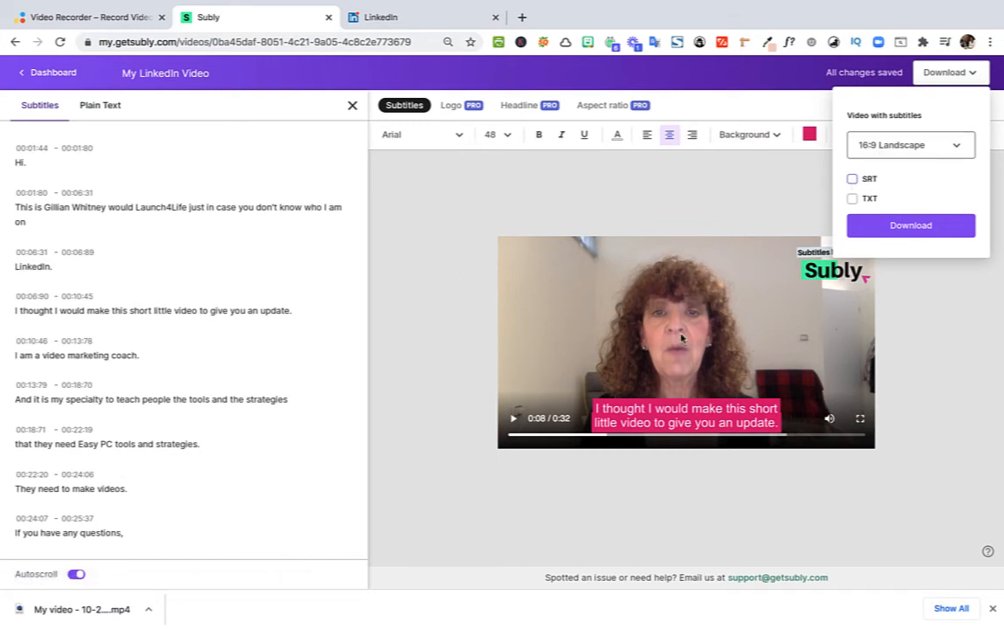
left_click(935, 229)
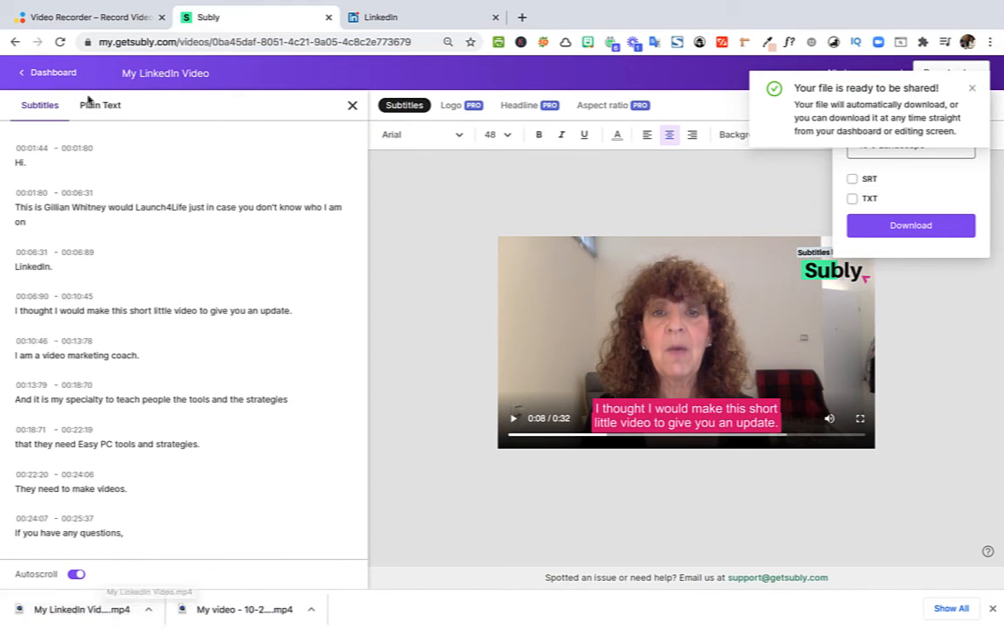
mouse_move(41, 3)
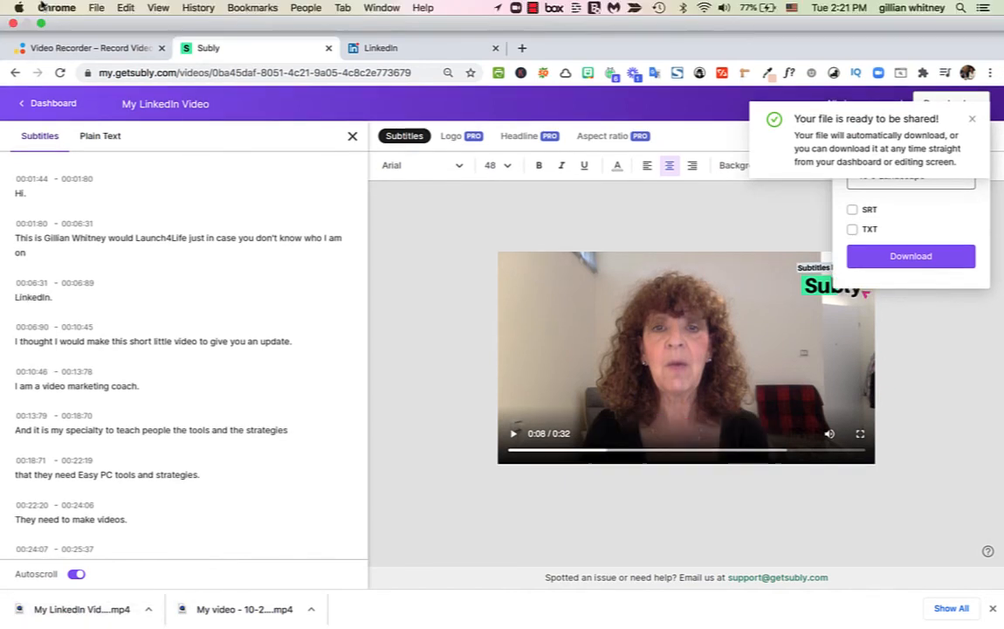
left_click(41, 25)
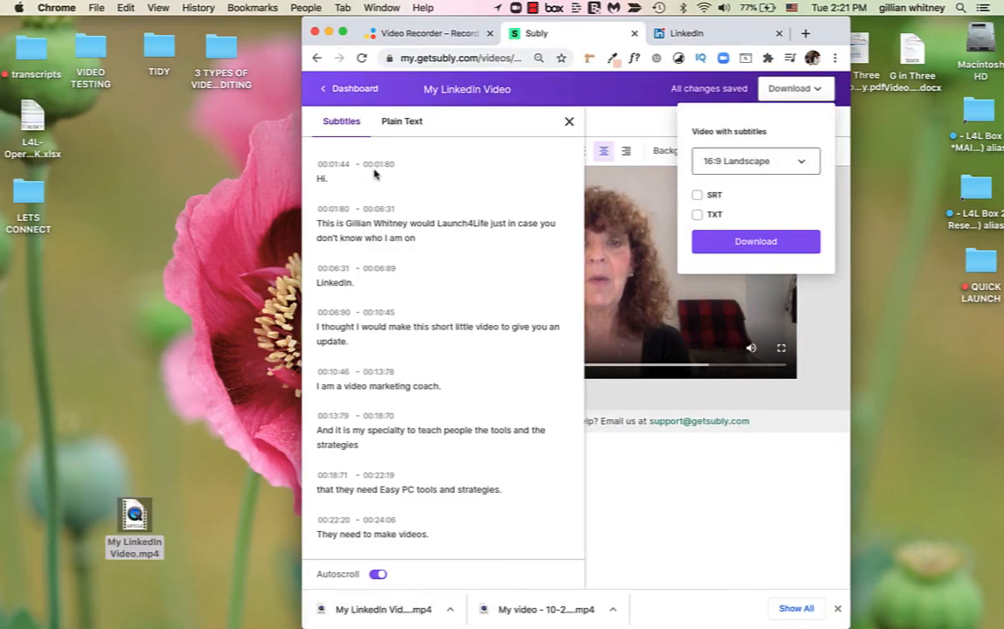
left_click(342, 33)
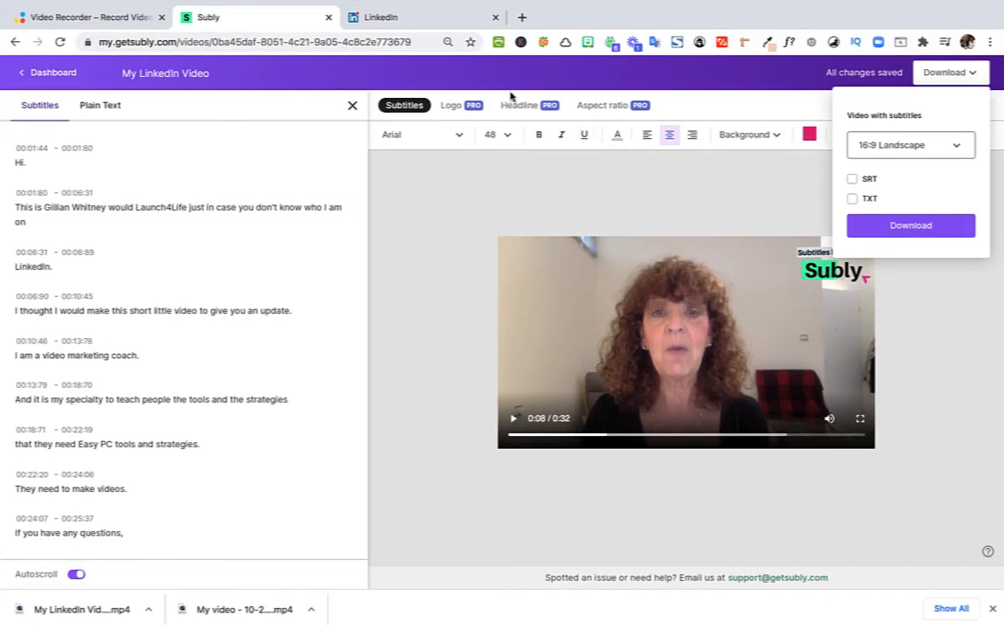
Step: Switch to LinkedIn and look over the account's own profile page
left_click(439, 15)
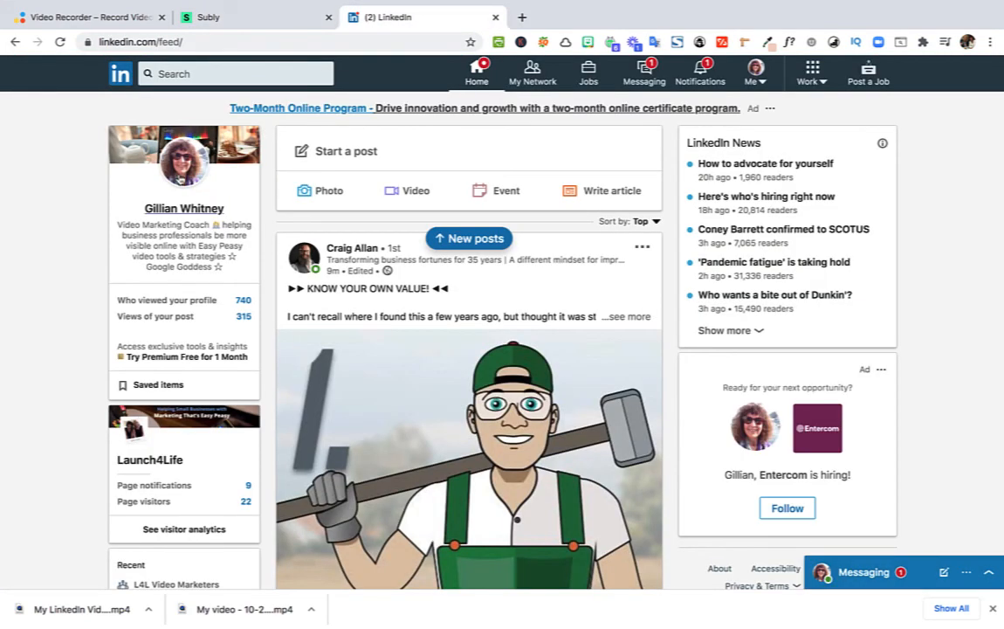
left_click(179, 177)
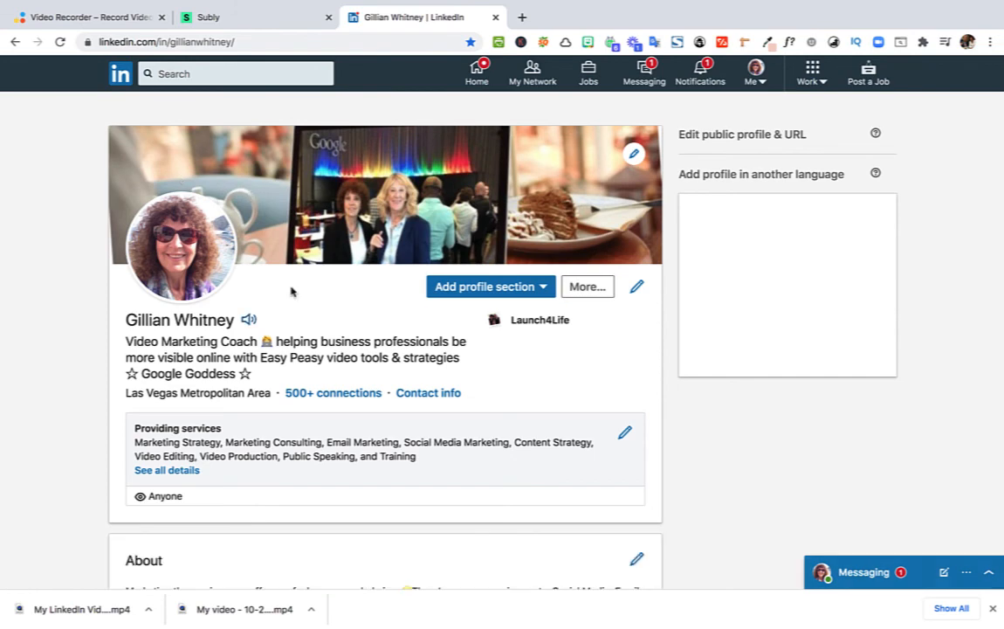
scroll(324, 442, "down", 5)
scroll(324, 442, "up", 5)
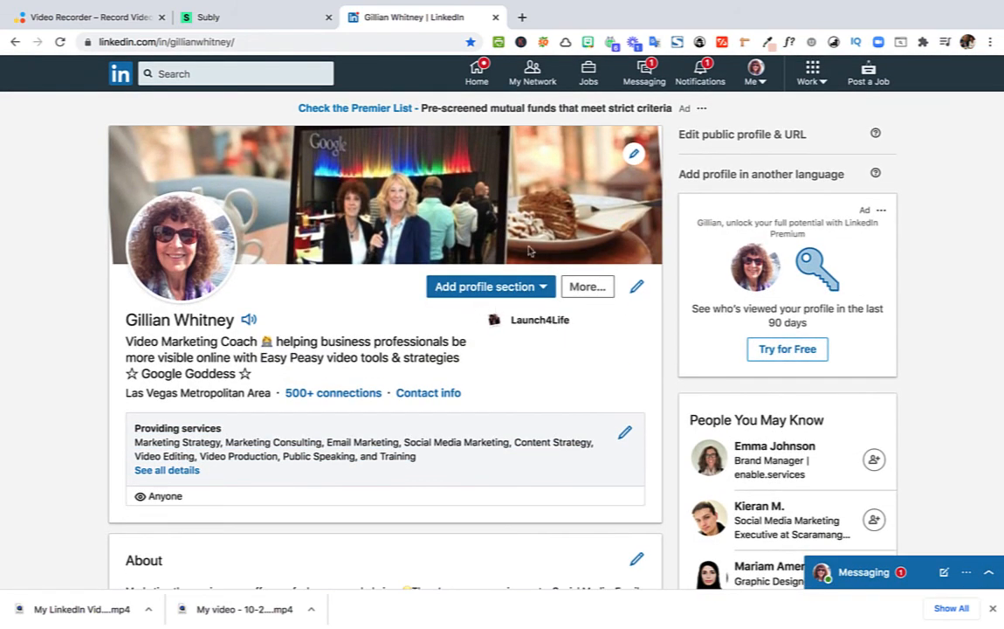
Step: Start a video post from the LinkedIn home feed with My LinkedIn Video.mp4 from the Desktop
left_click(477, 77)
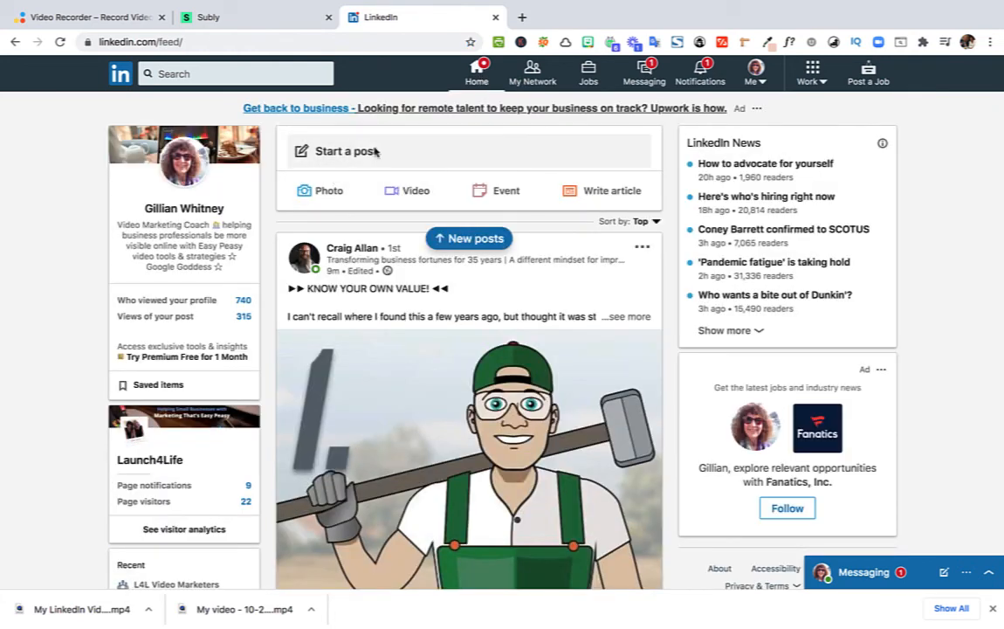
left_click(415, 191)
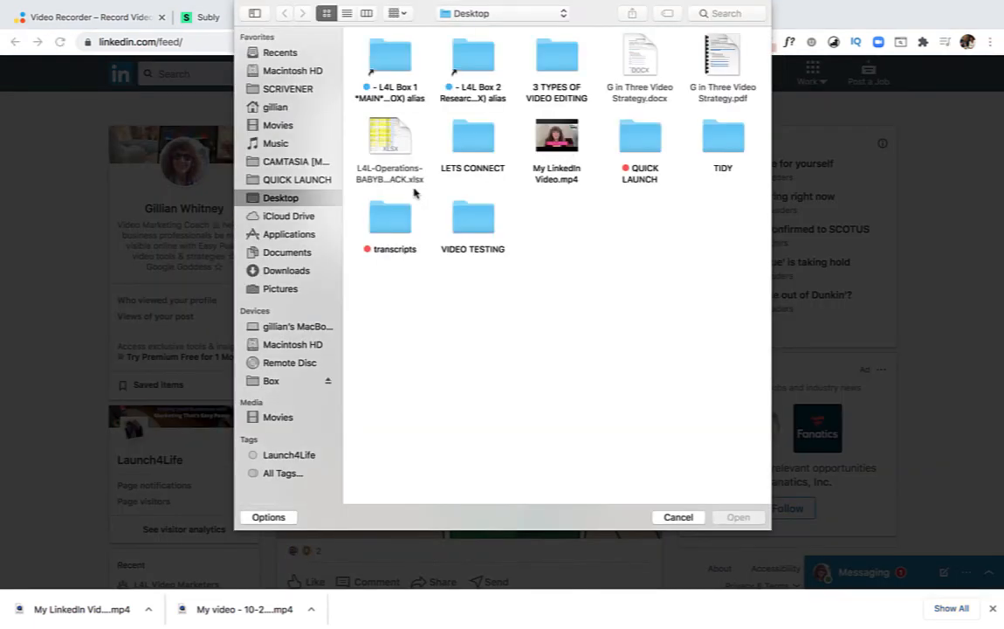
left_click(559, 140)
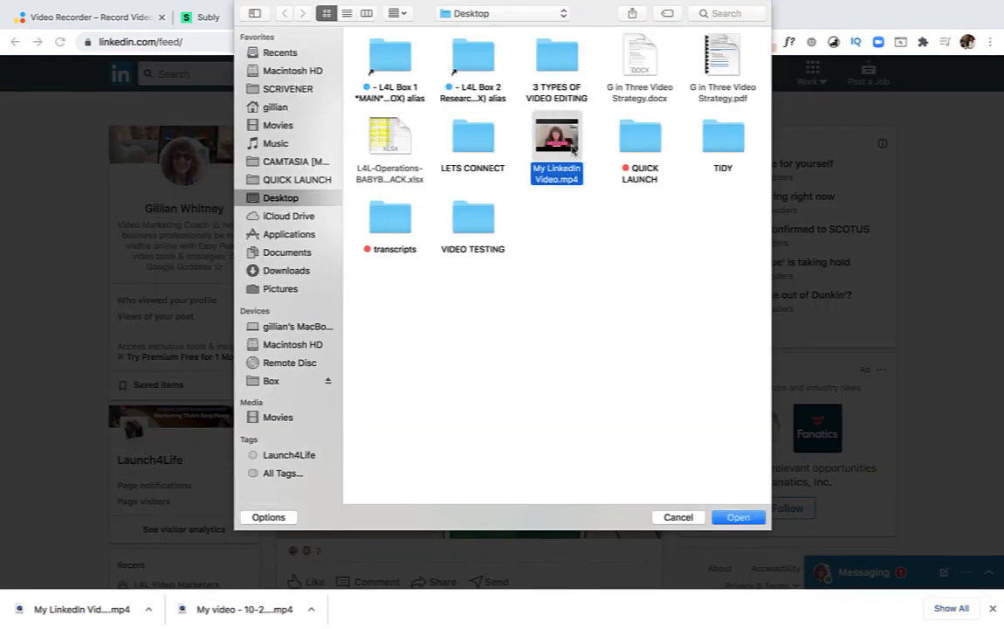
left_click(739, 516)
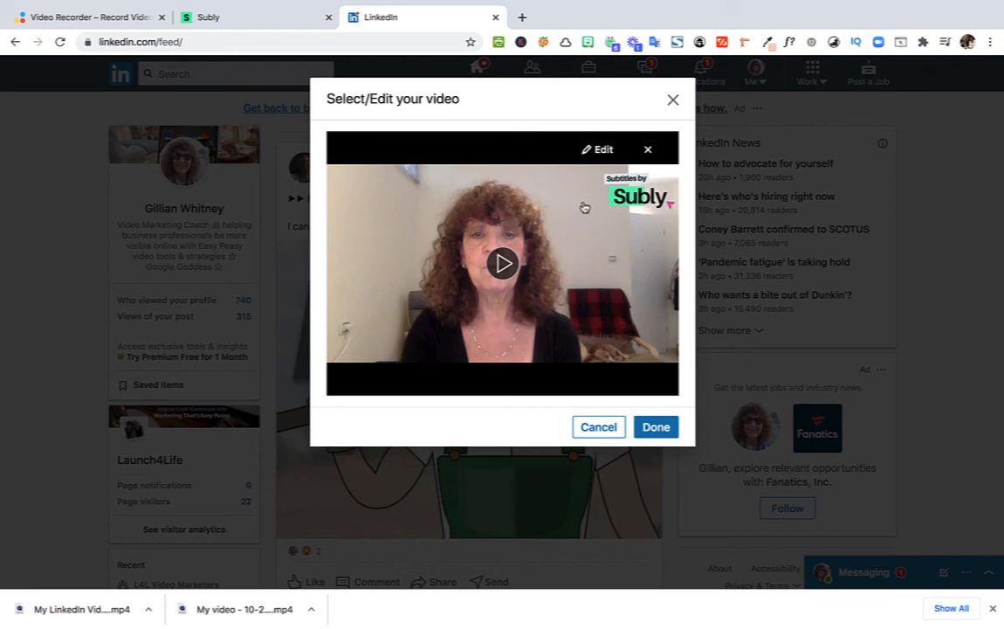
Step: Play the start of the uploaded video to check its subtitles, and accept it for the post
left_click(505, 266)
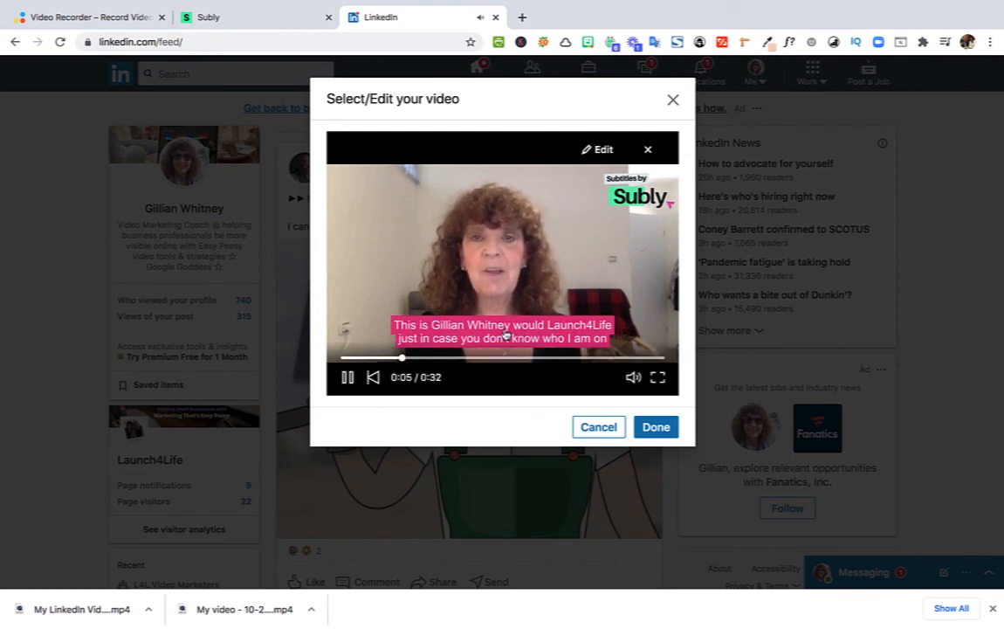
left_click(373, 377)
left_click(501, 345)
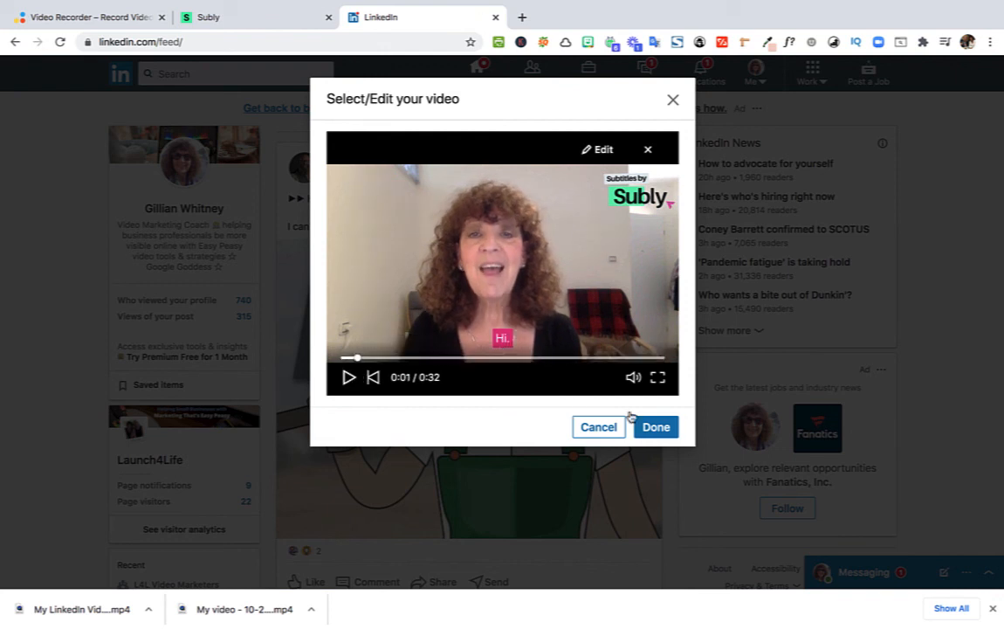
left_click(656, 428)
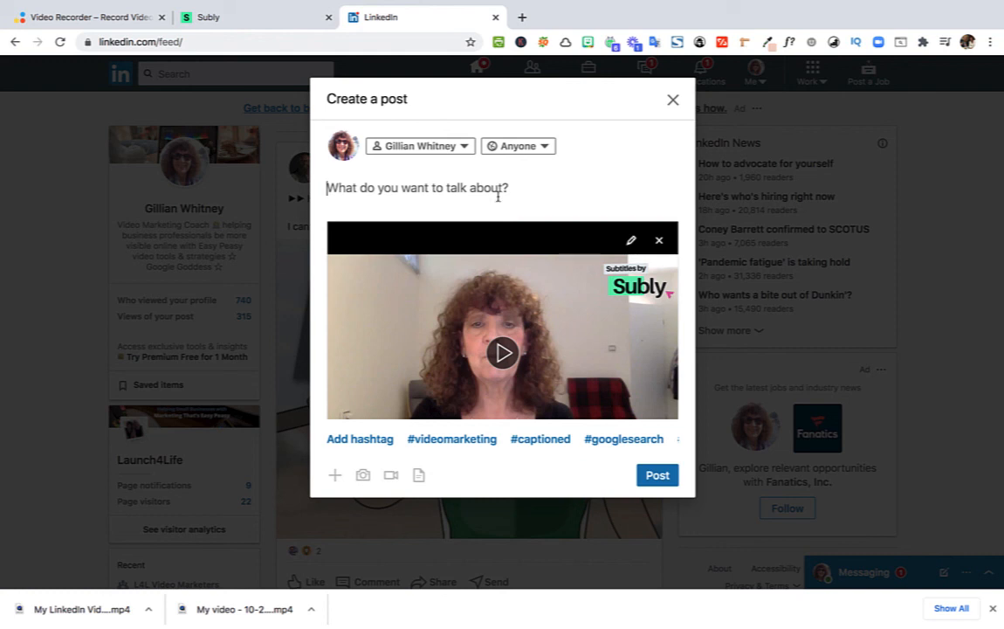
Step: Write the post text "This is my first LinkedIn Video." and look over the attached video in the draft
type("This is ")
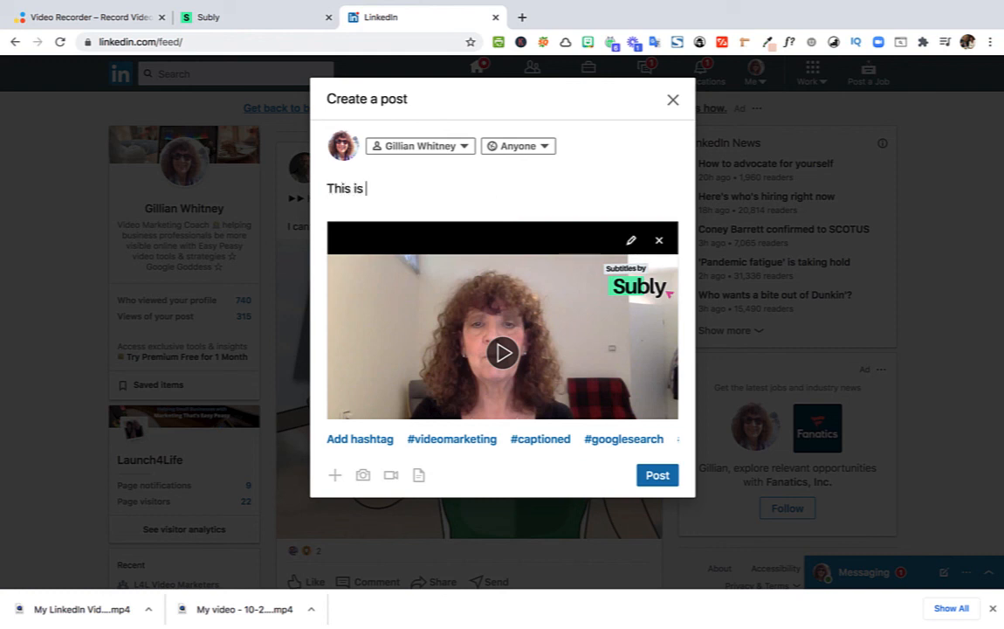
type("my first ")
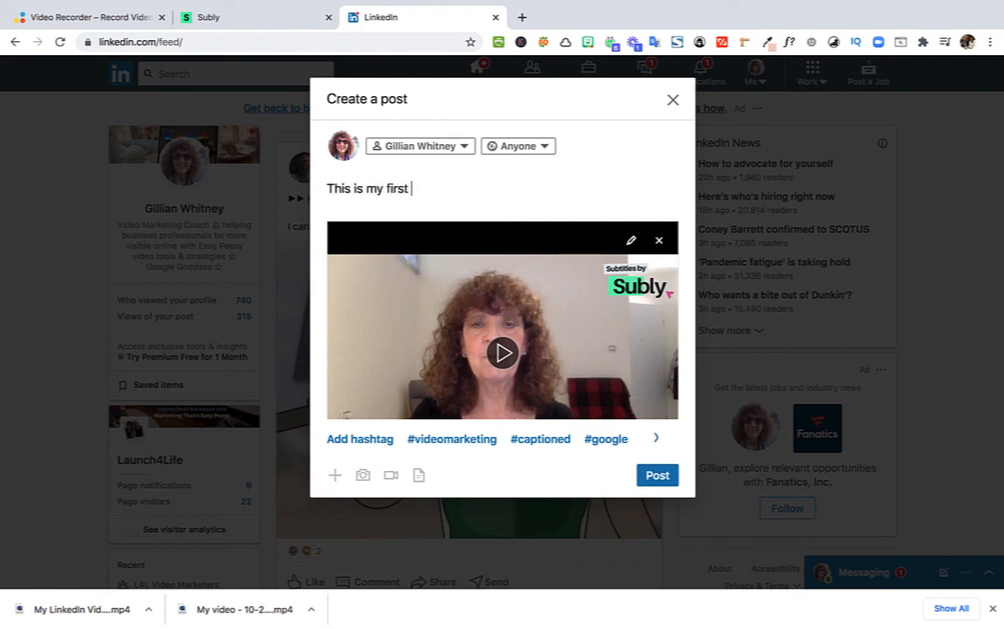
type("LinkedIn Video.")
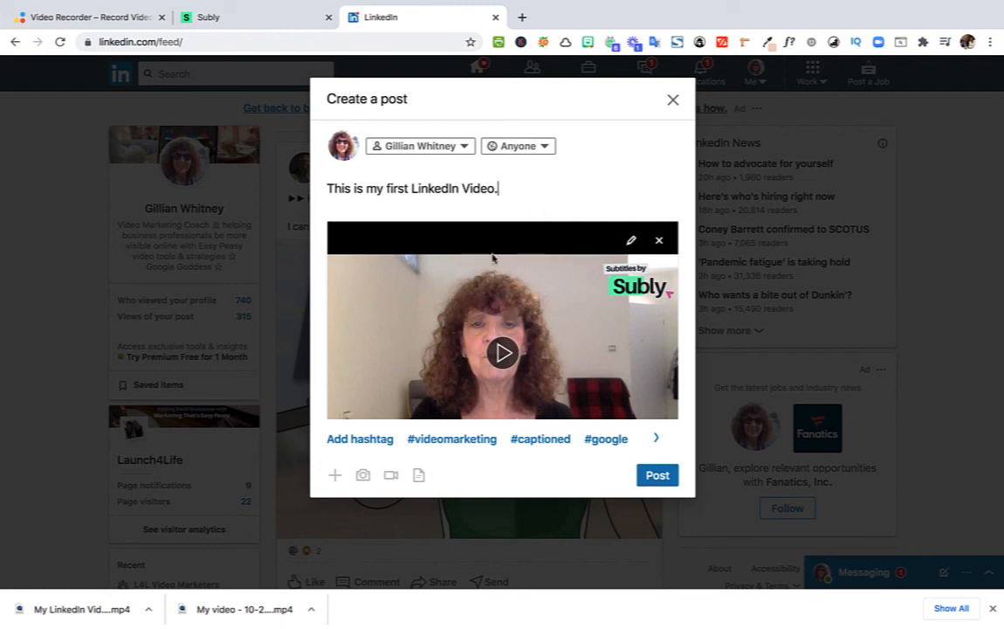
scroll(471, 266, "down", 2)
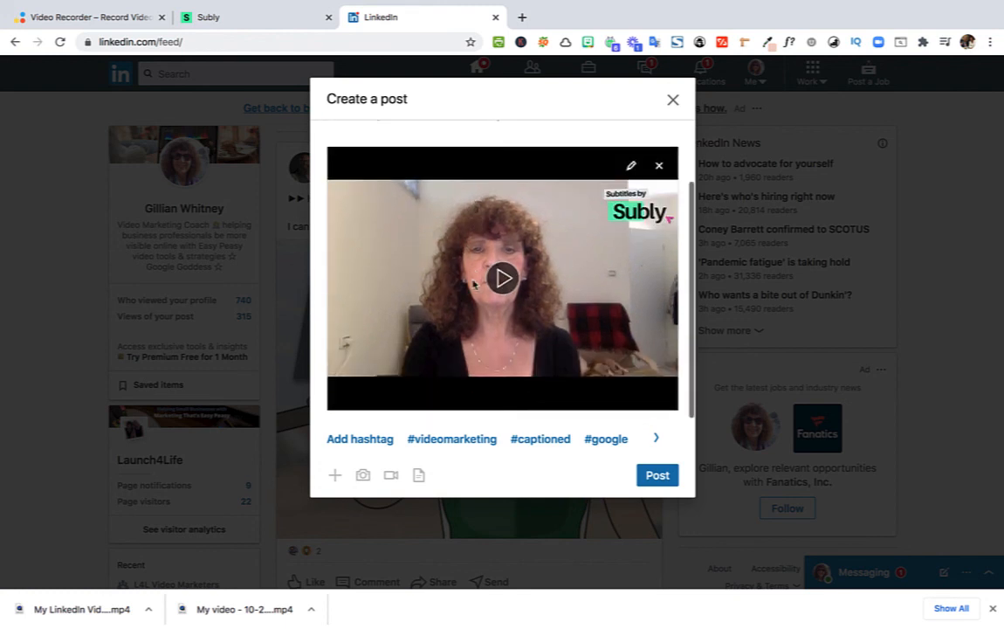
scroll(472, 275, "up", 2)
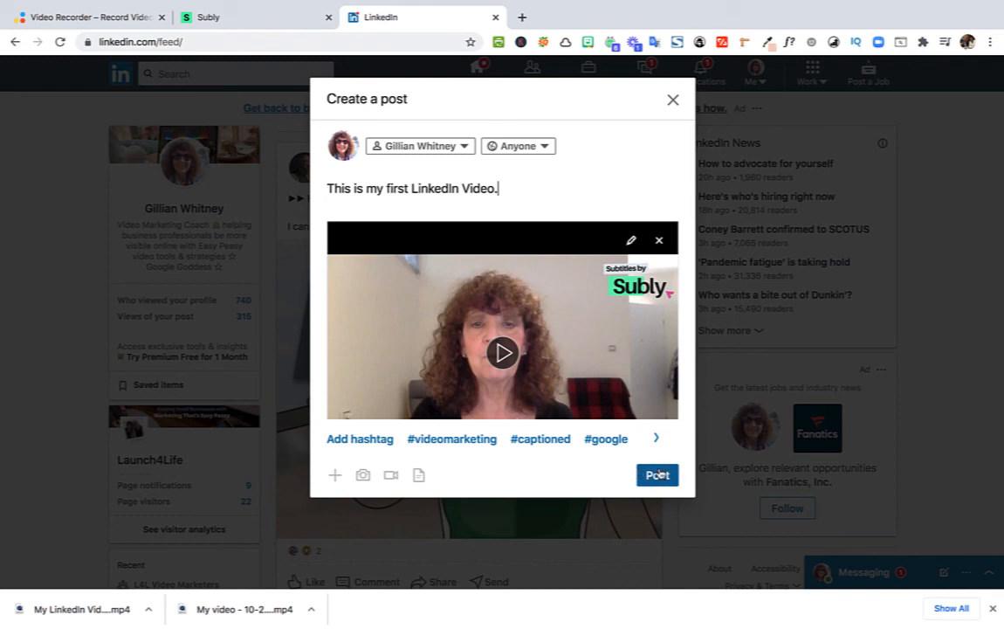